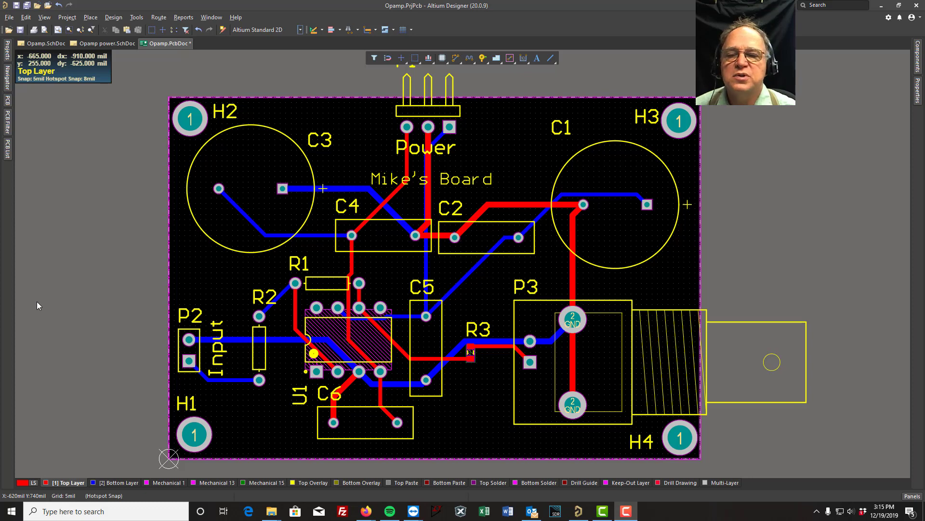
- Move the P1 designator onto the board, beside the body of the three-pin power header
{"action": "scroll", "coordinate": [86, 247], "scroll_direction": "up", "scroll_amount": 3}
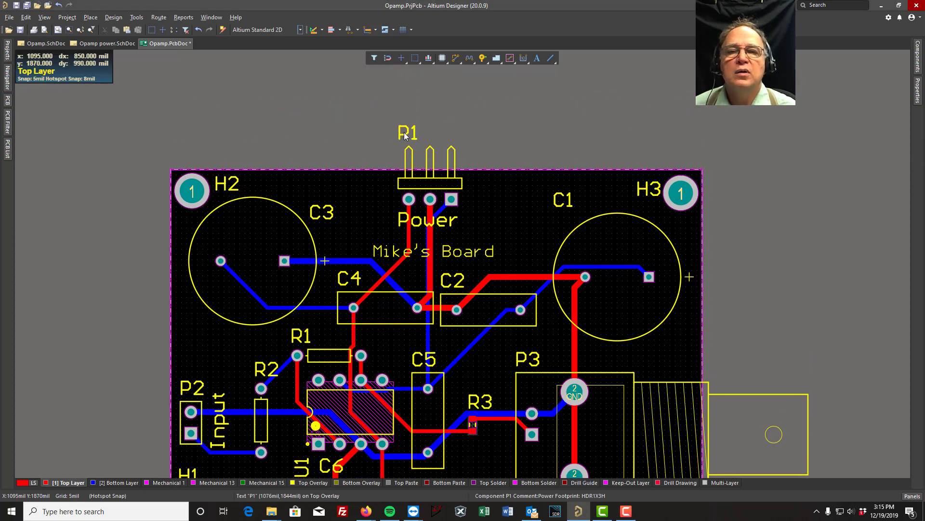
{"action": "left_click_drag", "start_coordinate": [426, 131], "coordinate": [379, 192]}
{"action": "right_click_drag", "start_coordinate": [143, 289], "coordinate": [144, 218]}
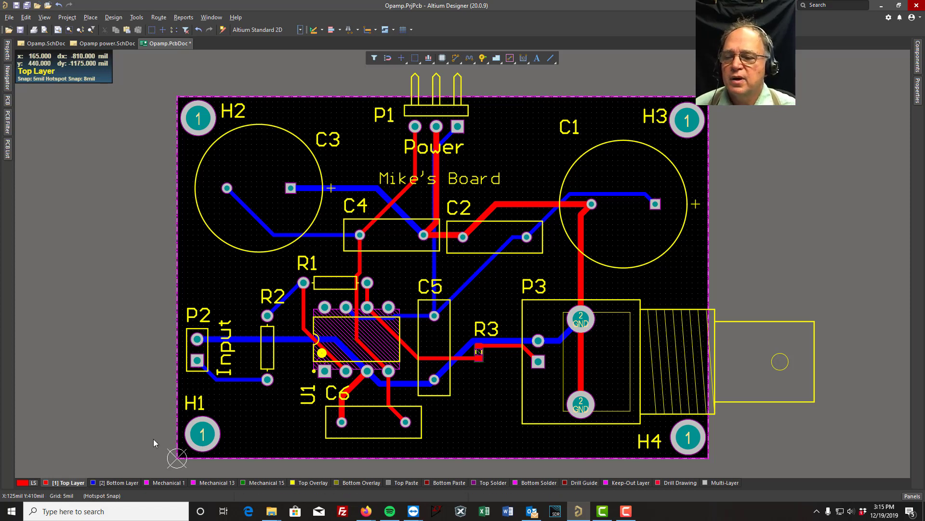
- Start a polygon pour on the Bottom Layer, assigned to the GND net with a hatched fill in Horizontal hatch mode
{"action": "left_click", "coordinate": [120, 483]}
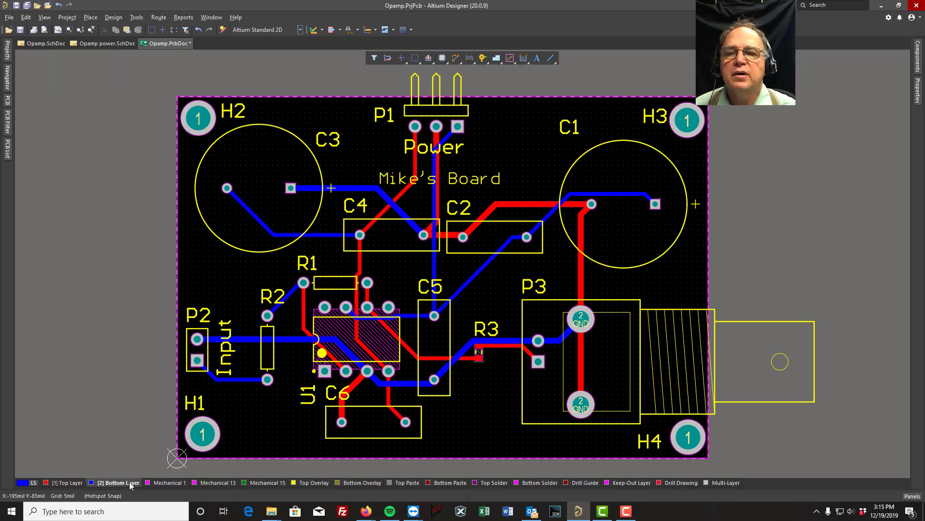
{"action": "left_click", "coordinate": [90, 18]}
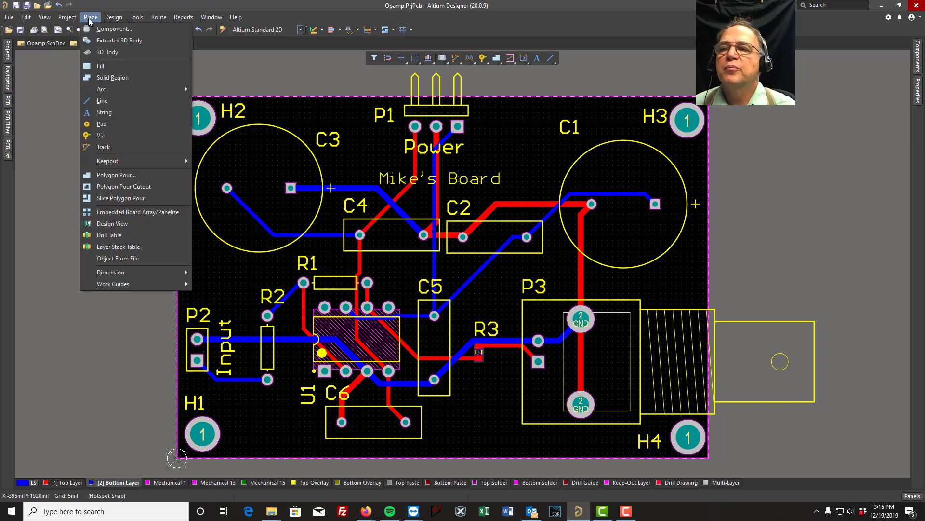
{"action": "left_click", "coordinate": [120, 178]}
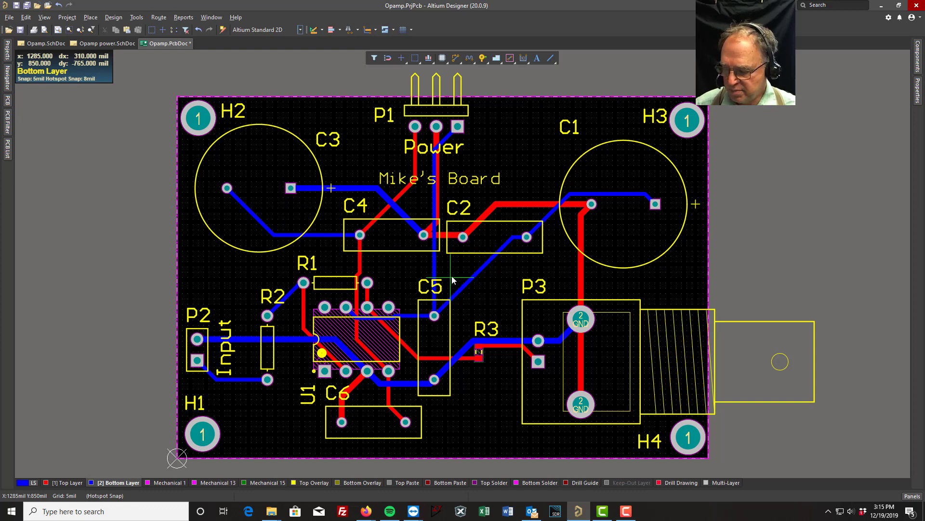
{"action": "key", "text": "Tab"}
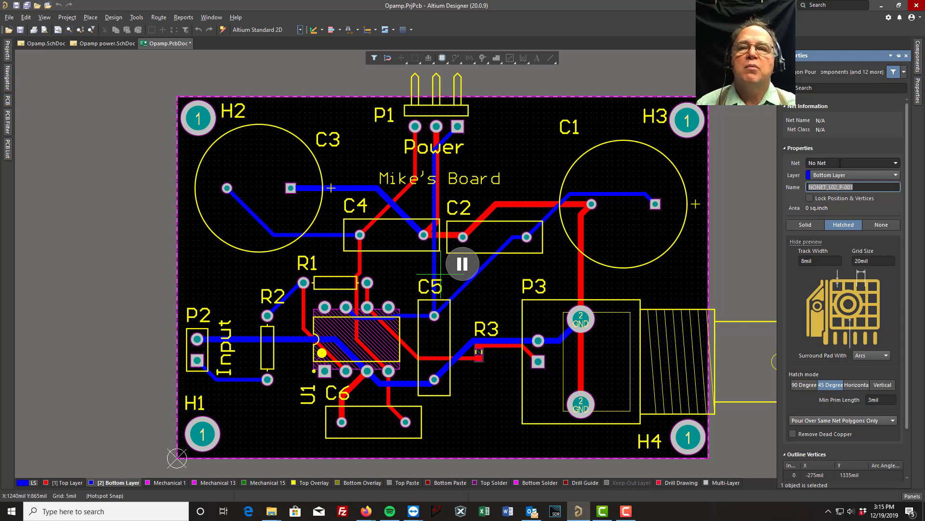
{"action": "left_click", "coordinate": [899, 165]}
{"action": "left_click", "coordinate": [823, 201]}
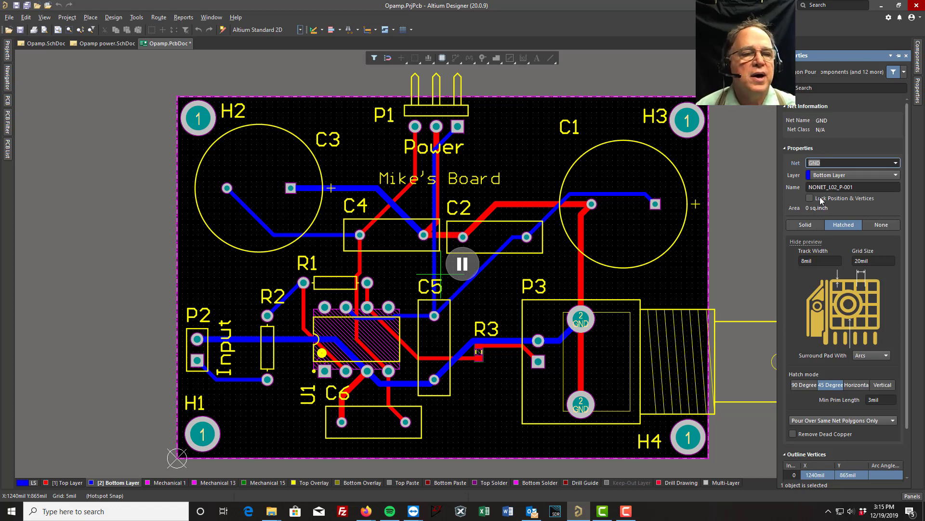
{"action": "left_click", "coordinate": [804, 226]}
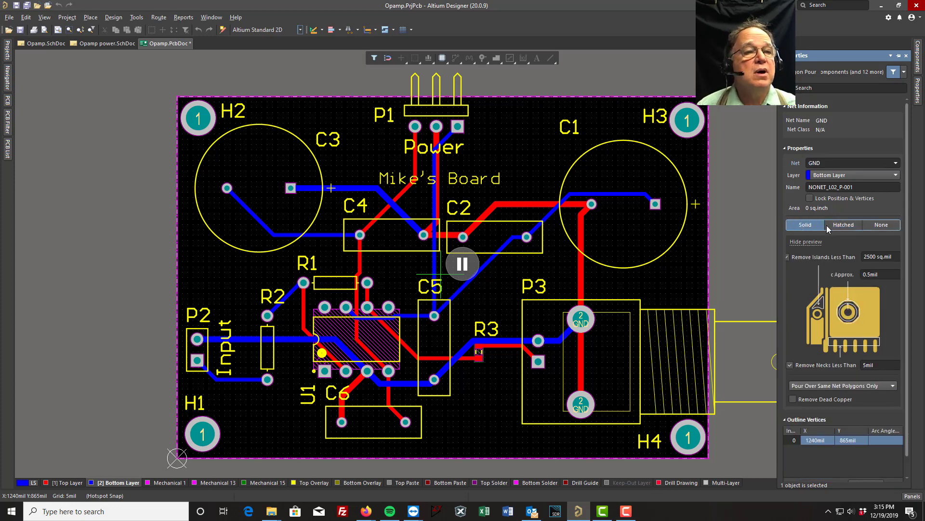
{"action": "left_click", "coordinate": [845, 226]}
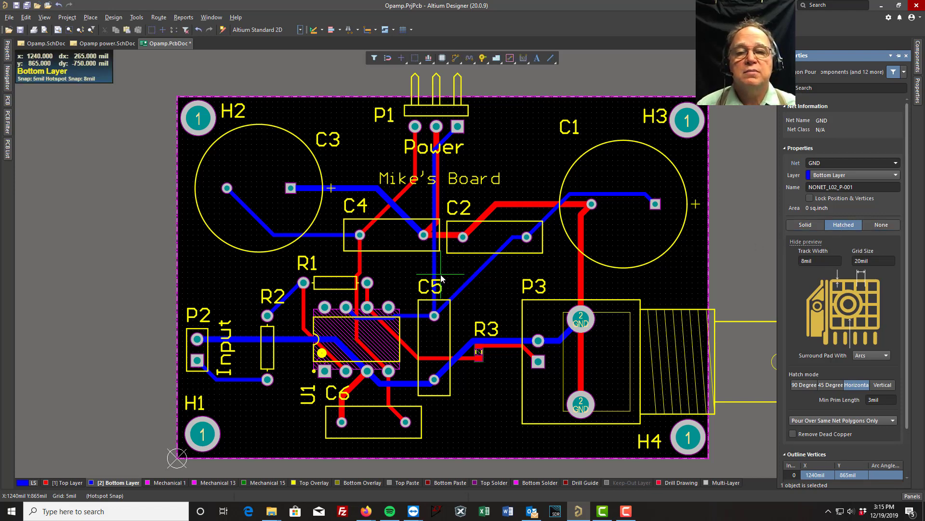
- Outline the GND pour along the board edge through the corners (0, 0), (0, 1700), (2500, 1700) and (2500, 0) mil, and complete it
{"action": "scroll", "coordinate": [183, 424], "scroll_direction": "down", "scroll_amount": 3}
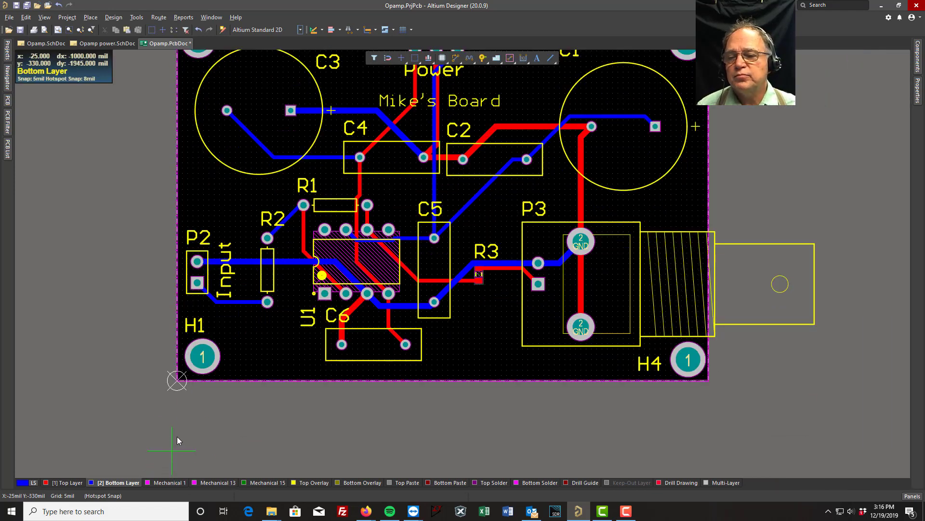
{"action": "left_click", "coordinate": [177, 381]}
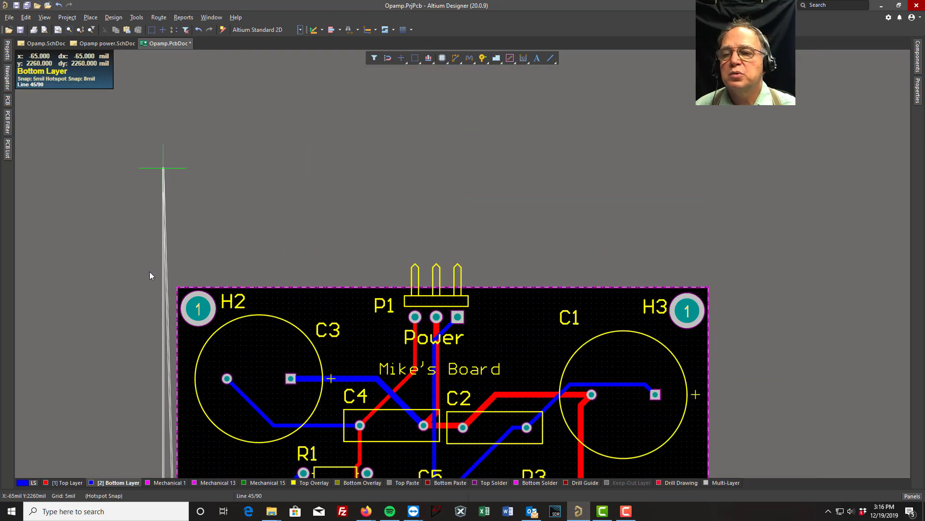
{"action": "left_click", "coordinate": [177, 288]}
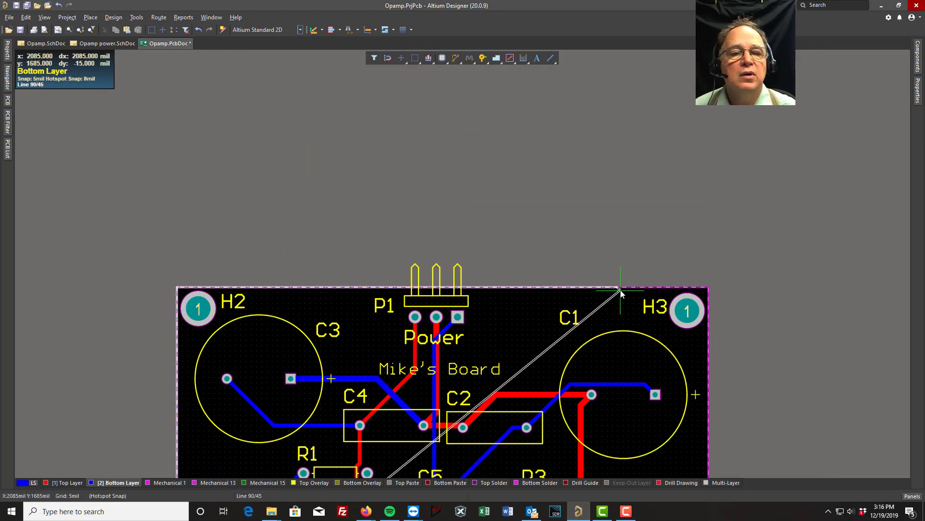
{"action": "left_click", "coordinate": [707, 288]}
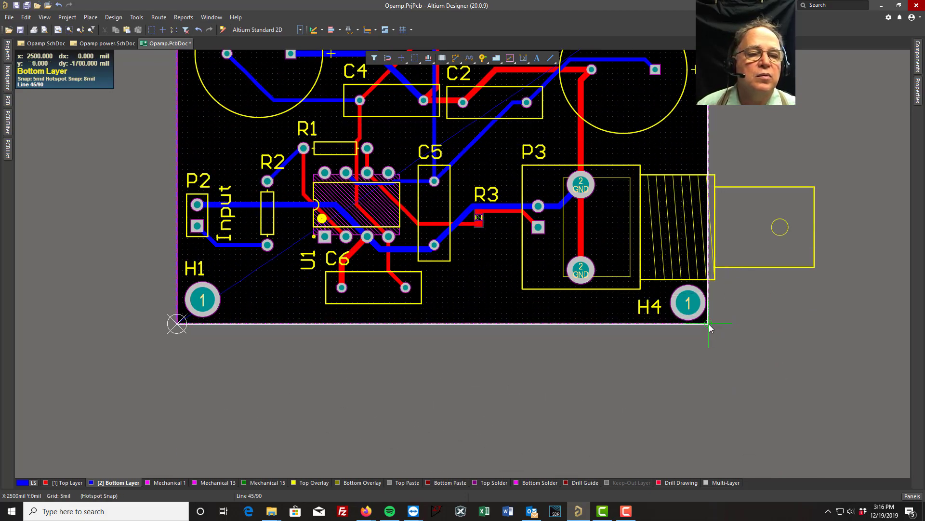
{"action": "left_click", "coordinate": [710, 327]}
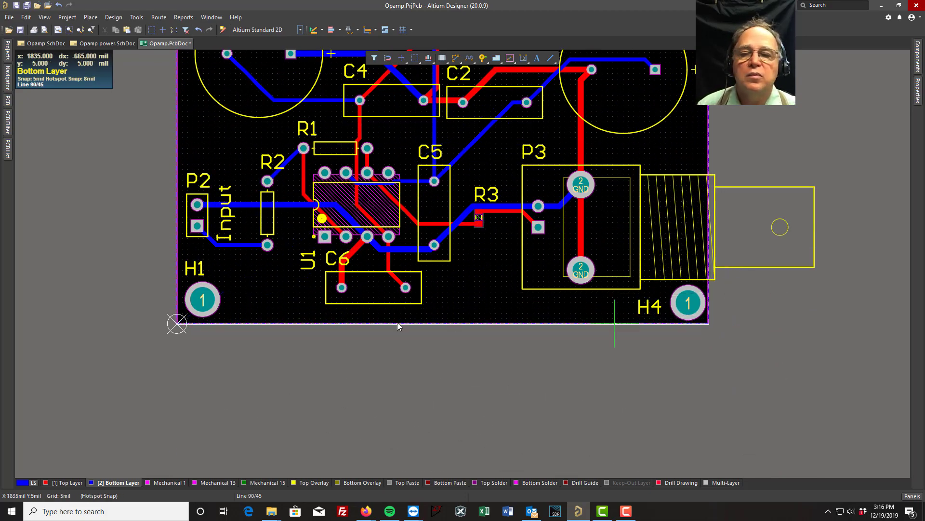
{"action": "left_click", "coordinate": [176, 324]}
{"action": "right_click", "coordinate": [177, 324]}
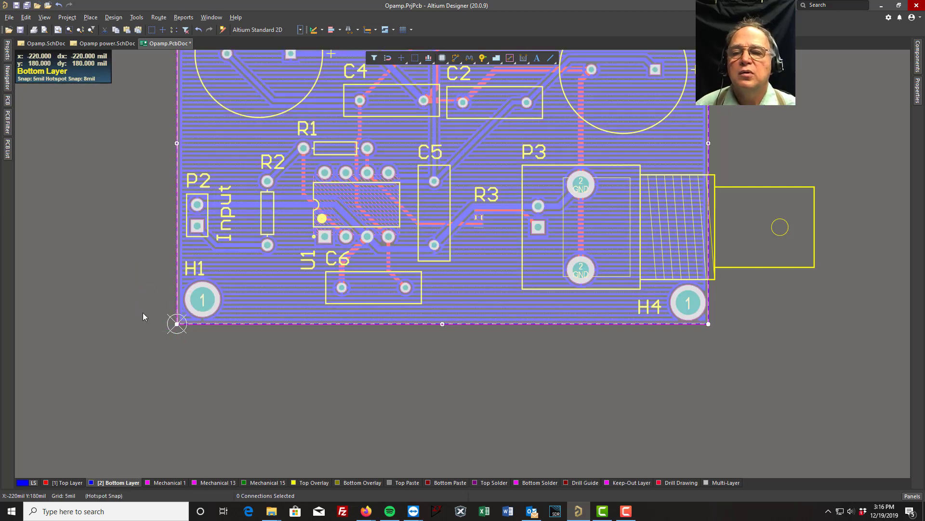
{"action": "left_click", "coordinate": [280, 393]}
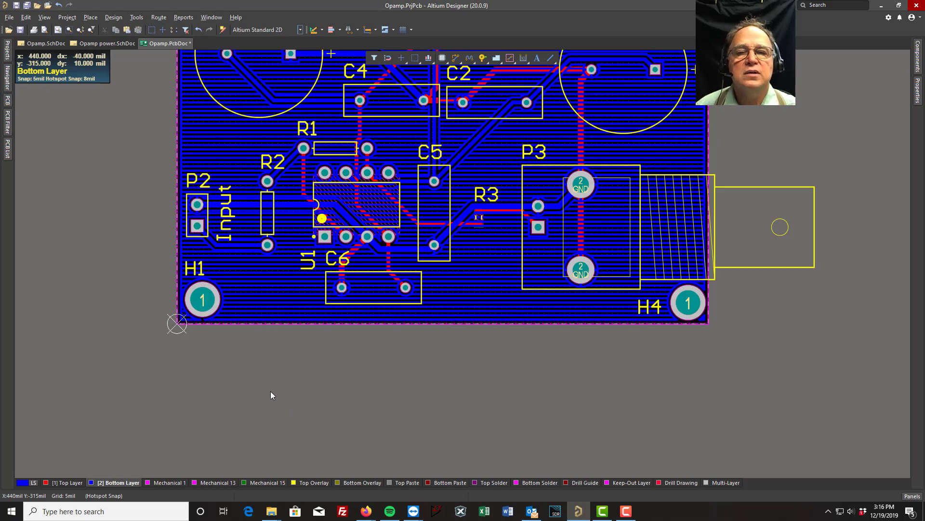
- Start a second hatched polygon pour on the Top Layer and assign it to the +12V net
{"action": "scroll", "coordinate": [271, 392], "scroll_direction": "up", "scroll_amount": 3}
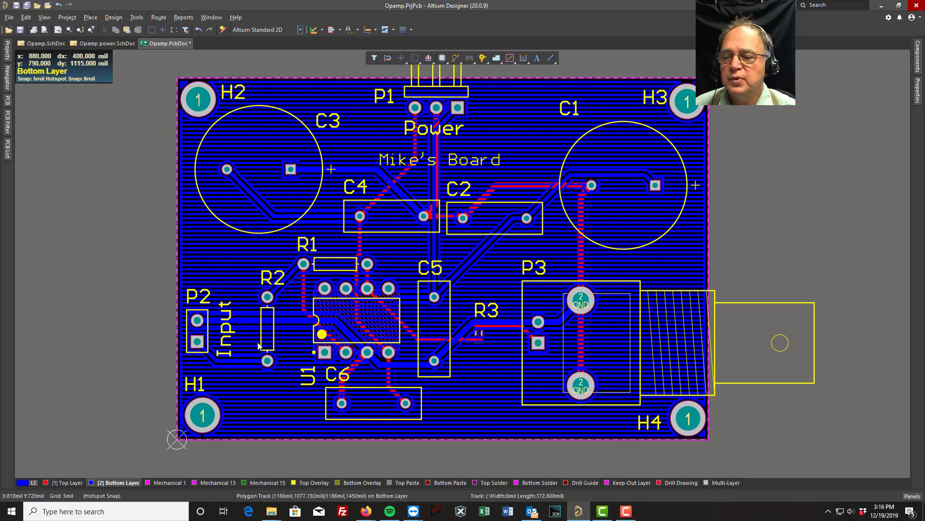
{"action": "left_click", "coordinate": [73, 483]}
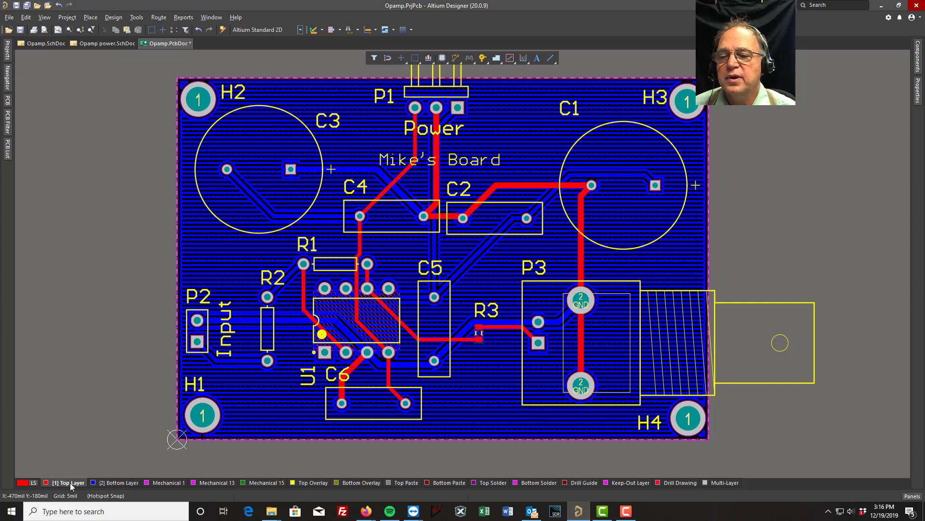
{"action": "left_click", "coordinate": [90, 18]}
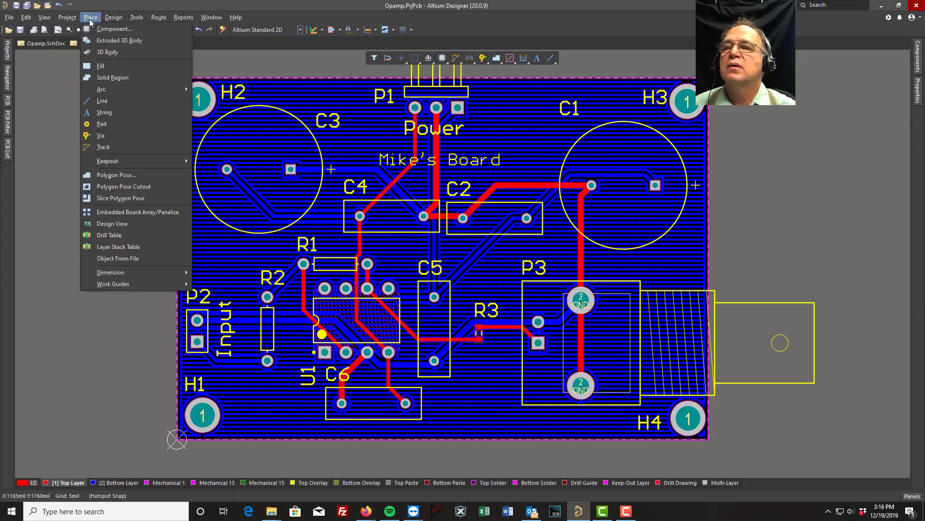
{"action": "left_click", "coordinate": [116, 176]}
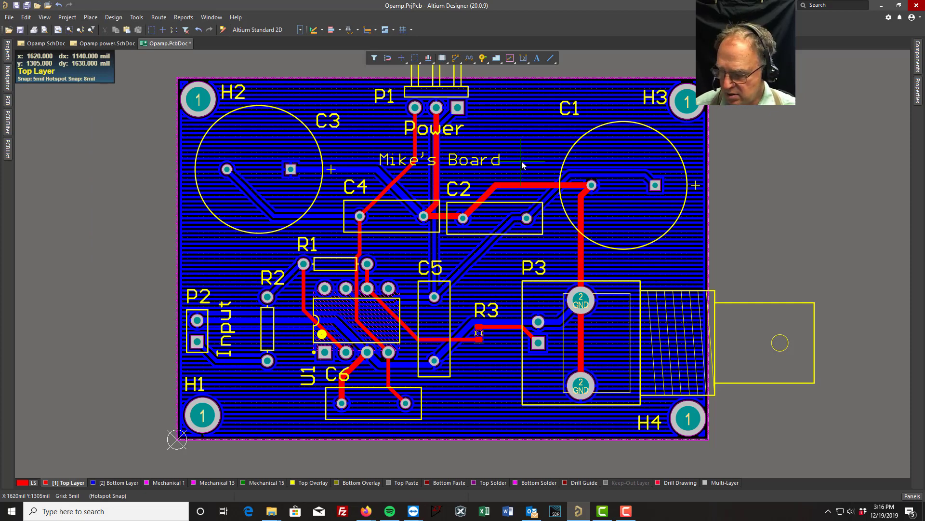
{"action": "key", "text": "Tab"}
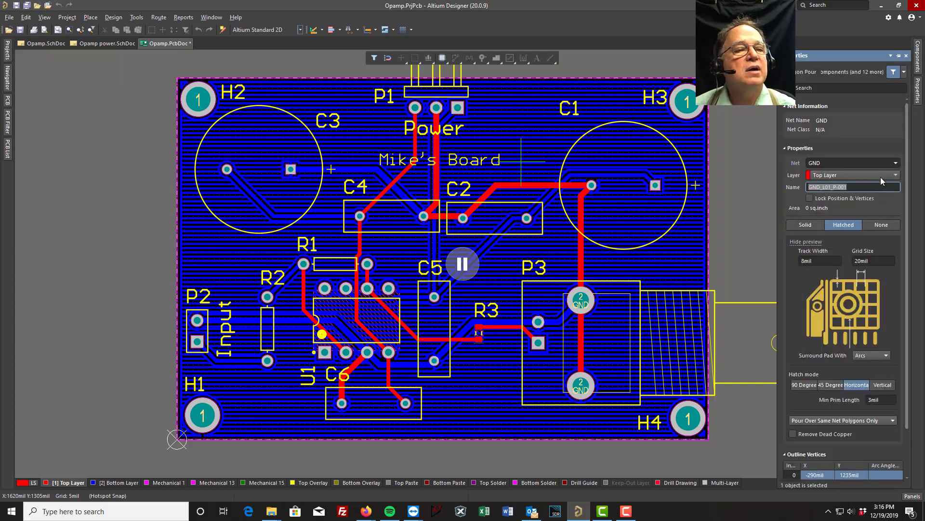
{"action": "left_click", "coordinate": [895, 163]}
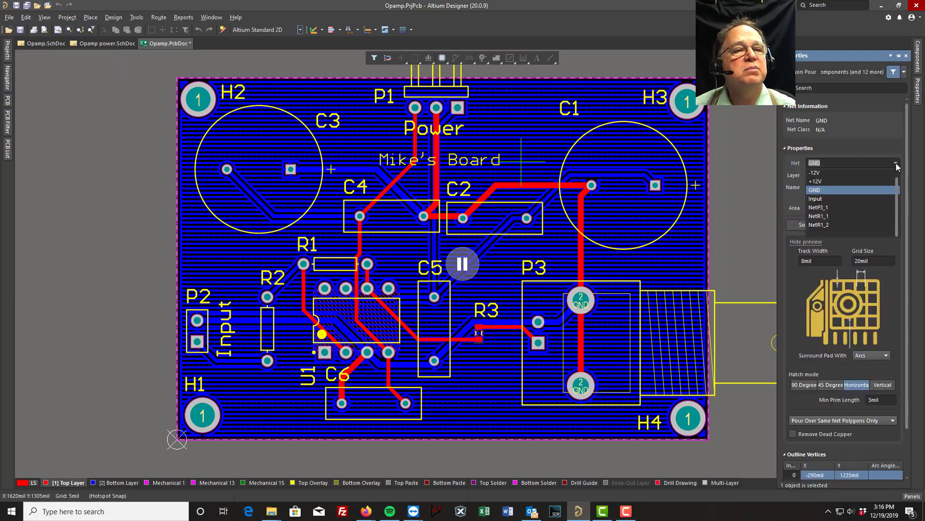
{"action": "left_click", "coordinate": [837, 182]}
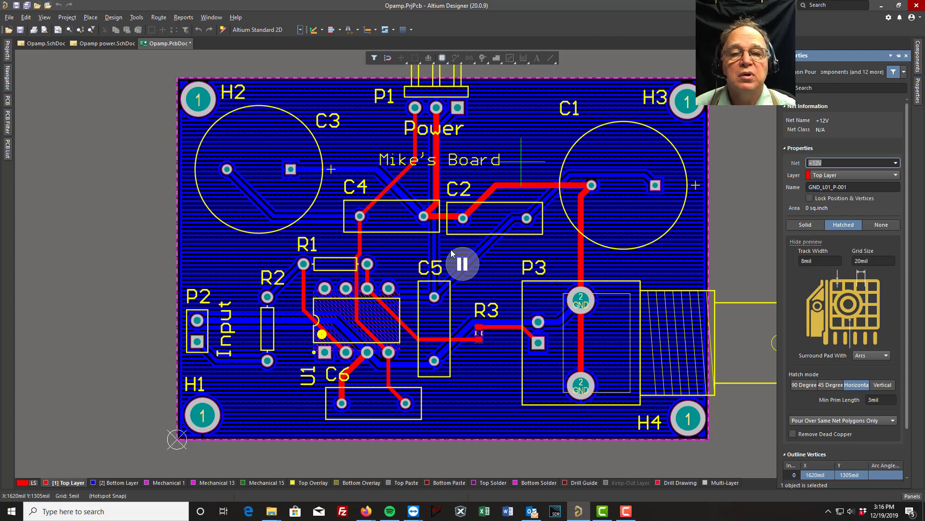
- Outline the +12V pour around the full 2500 by 1700 mil board edge, starting at the origin, and complete it
{"action": "left_click", "coordinate": [462, 264]}
{"action": "left_click", "coordinate": [177, 439]}
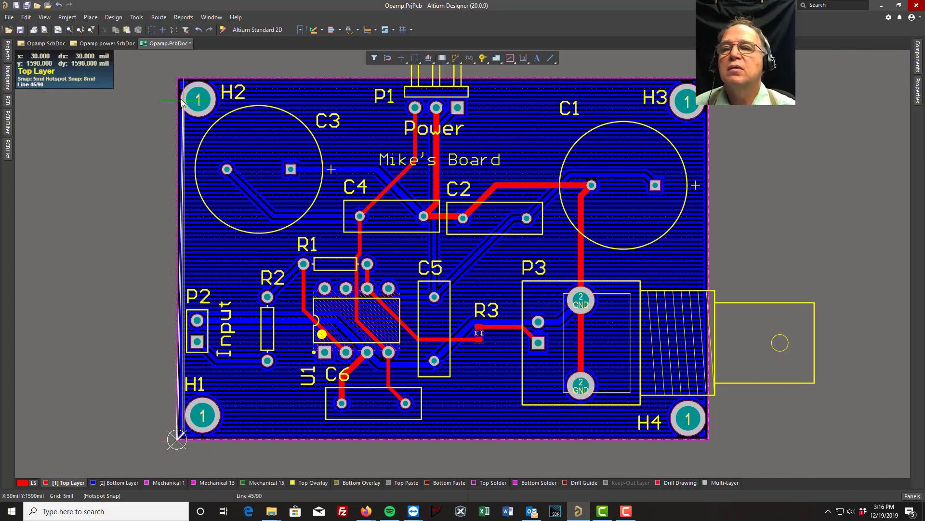
{"action": "key", "text": "space"}
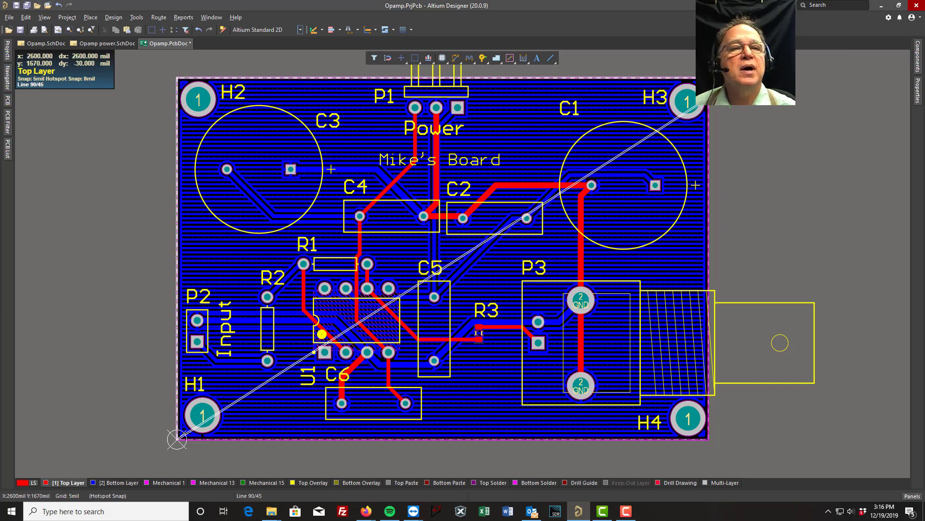
{"action": "left_click", "coordinate": [709, 77]}
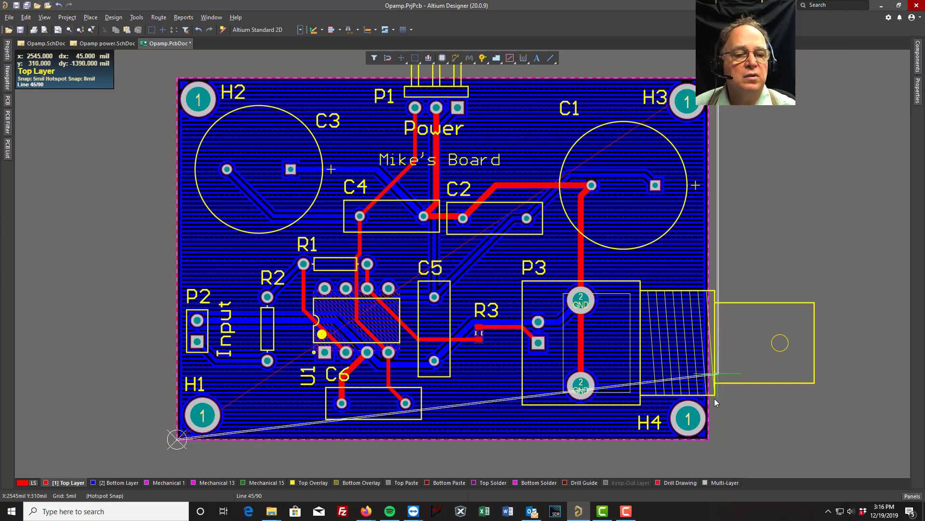
{"action": "left_click", "coordinate": [708, 439]}
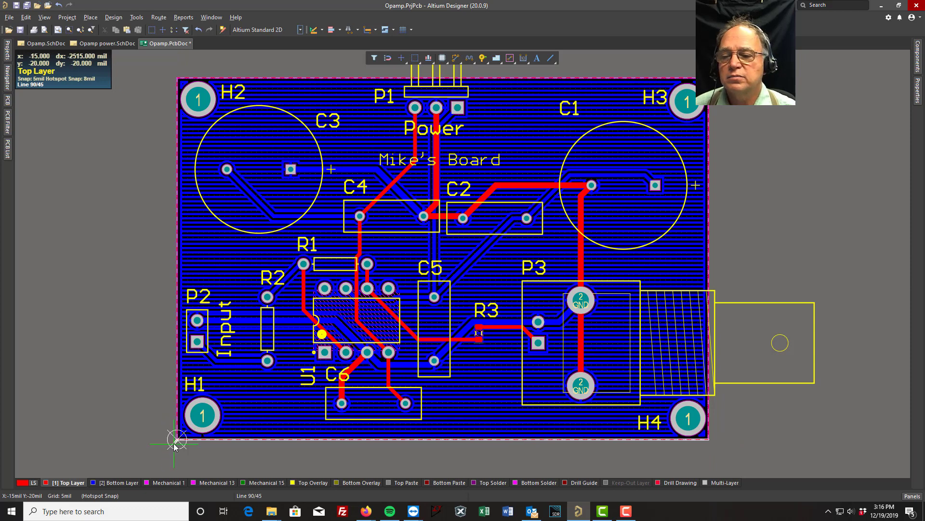
{"action": "left_click", "coordinate": [177, 439]}
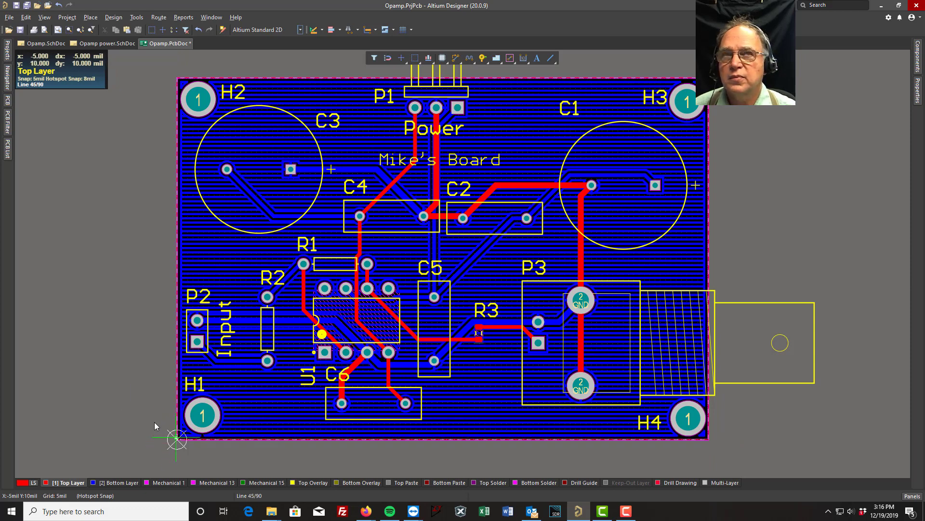
{"action": "right_click", "coordinate": [110, 382]}
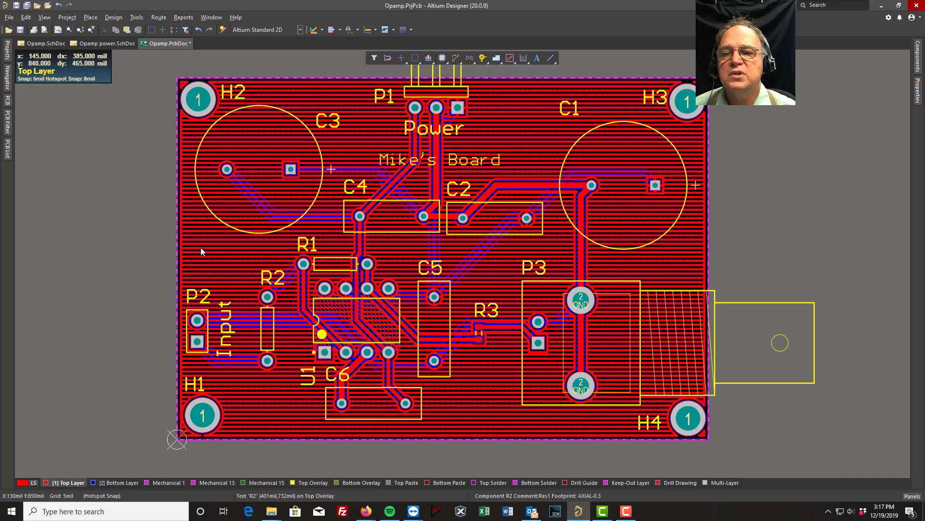
- Compare the finished copper pours on the Bottom Layer and the Top Layer
{"action": "left_click", "coordinate": [102, 483]}
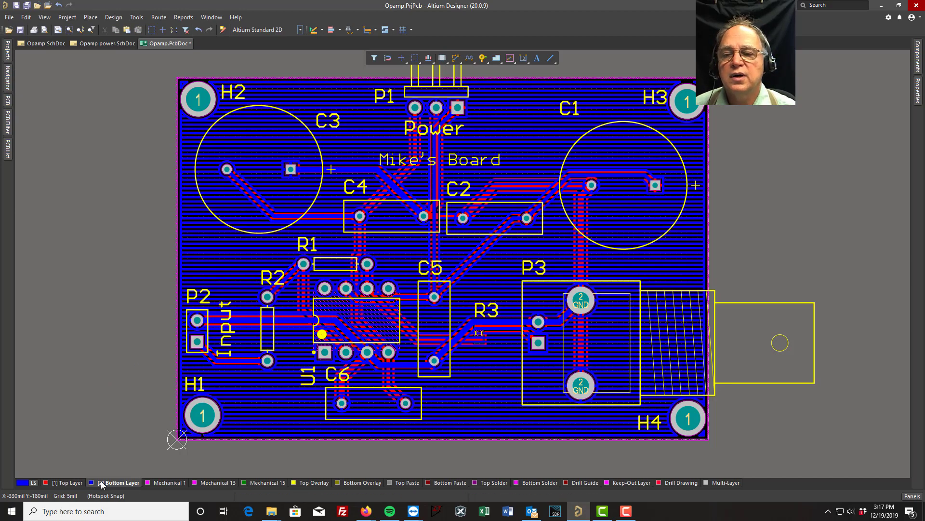
{"action": "left_click", "coordinate": [68, 483]}
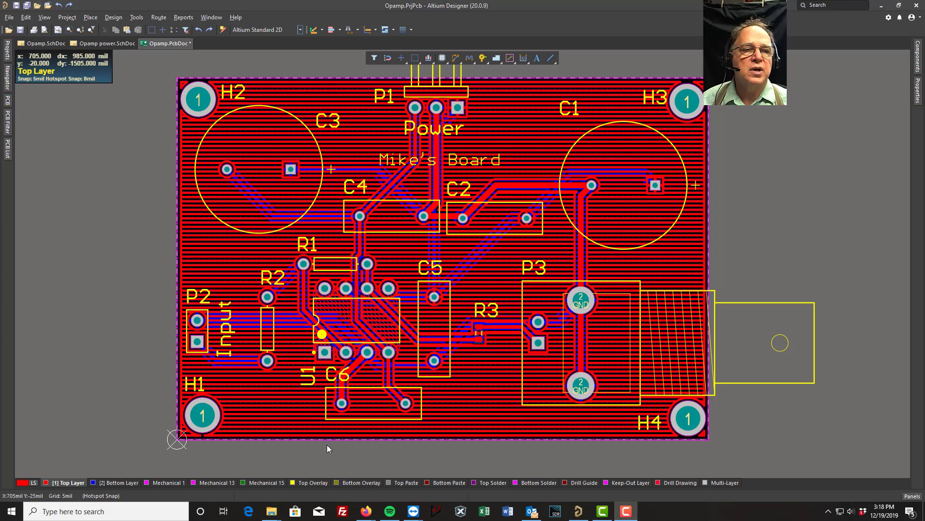
- Select the +12V polygon pour on the Top Layer and display its properties
{"action": "left_click", "coordinate": [480, 415]}
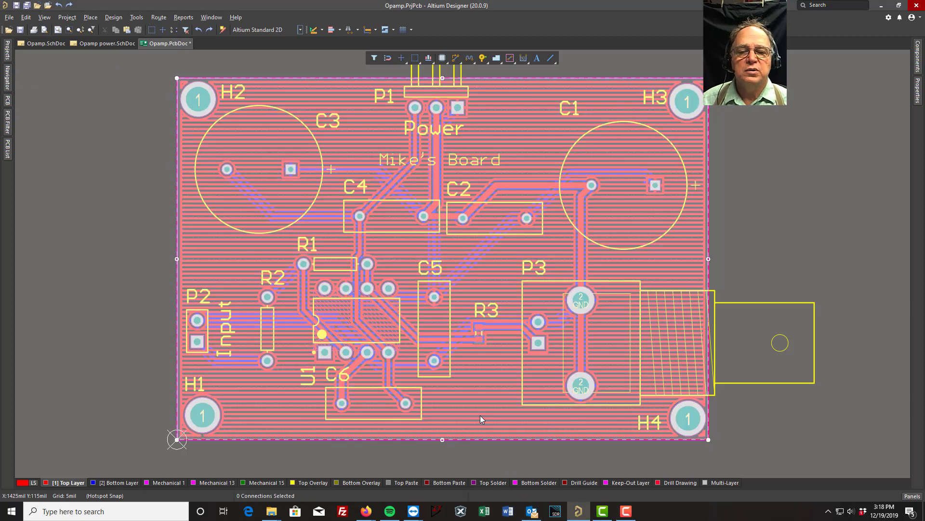
{"action": "left_click", "coordinate": [896, 113]}
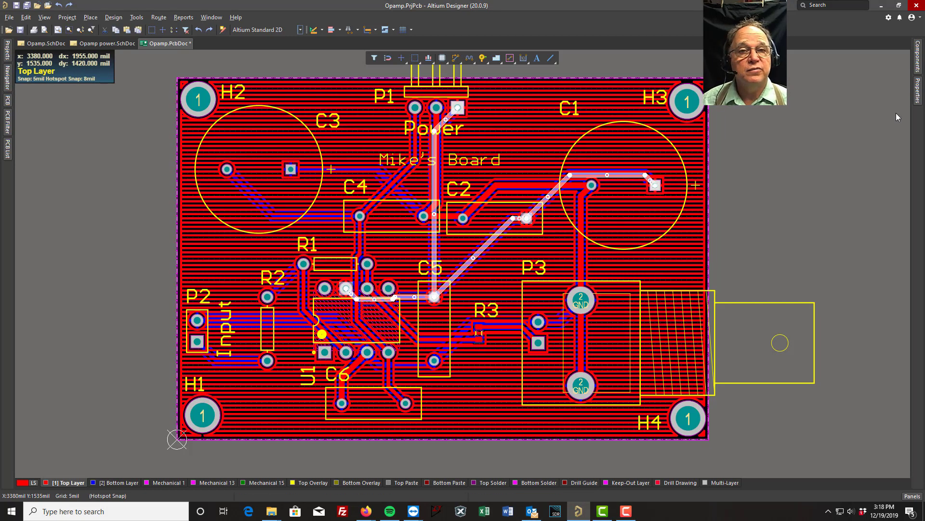
{"action": "left_click", "coordinate": [917, 92]}
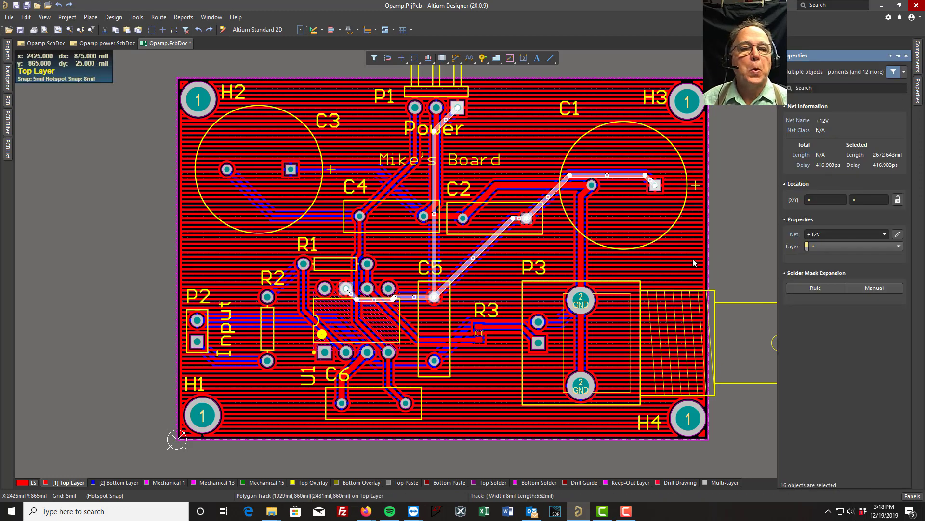
{"action": "left_click", "coordinate": [679, 264]}
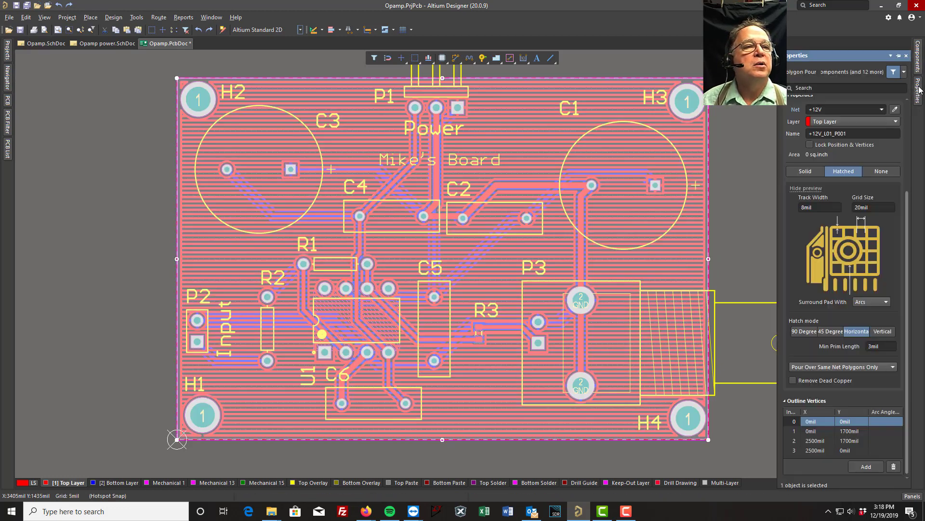
- Change the selected +12V pour's hatch mode to 45 Degree and repour all polygons
{"action": "left_click", "coordinate": [827, 332]}
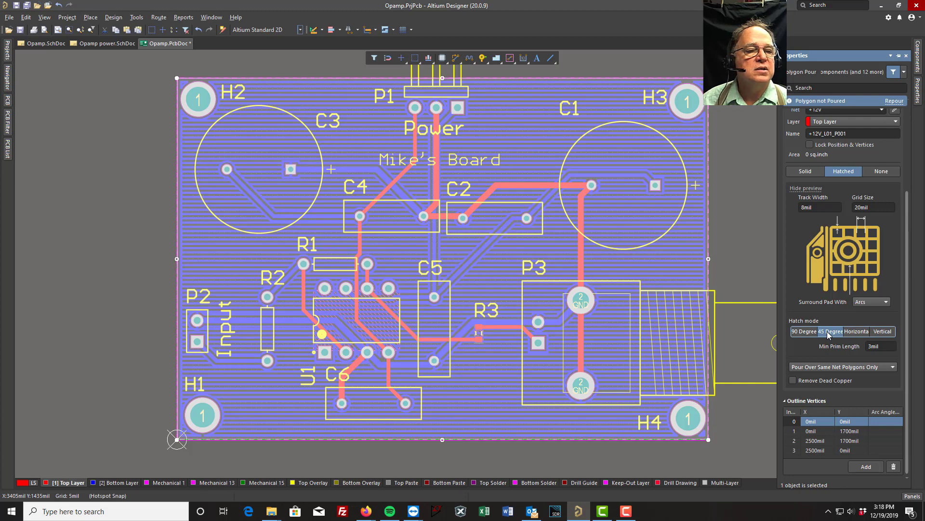
{"action": "left_click", "coordinate": [117, 172]}
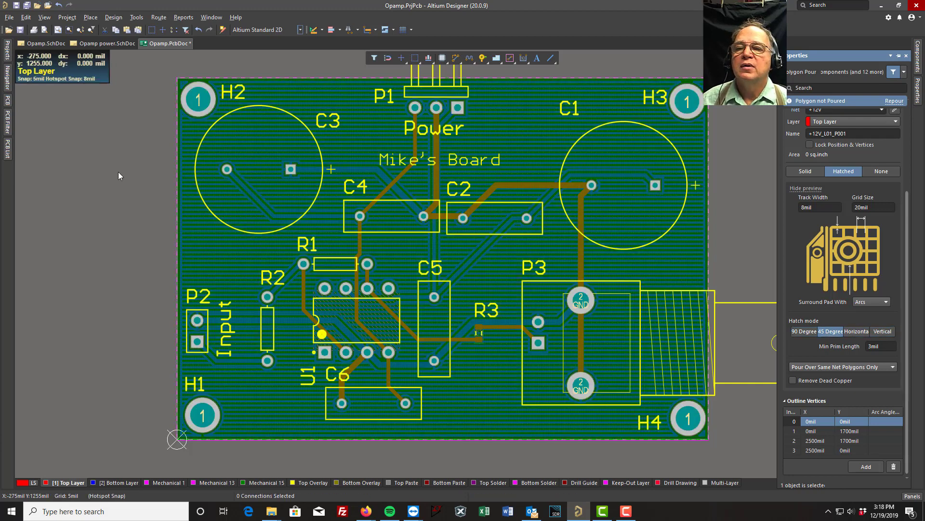
{"action": "left_click", "coordinate": [137, 18]}
{"action": "mouse_move", "coordinate": [175, 96]}
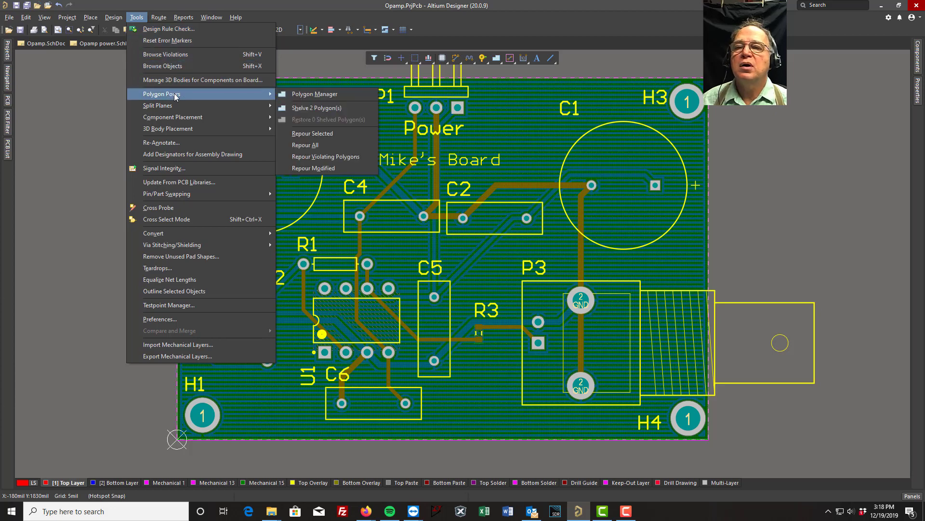
{"action": "left_click", "coordinate": [311, 145]}
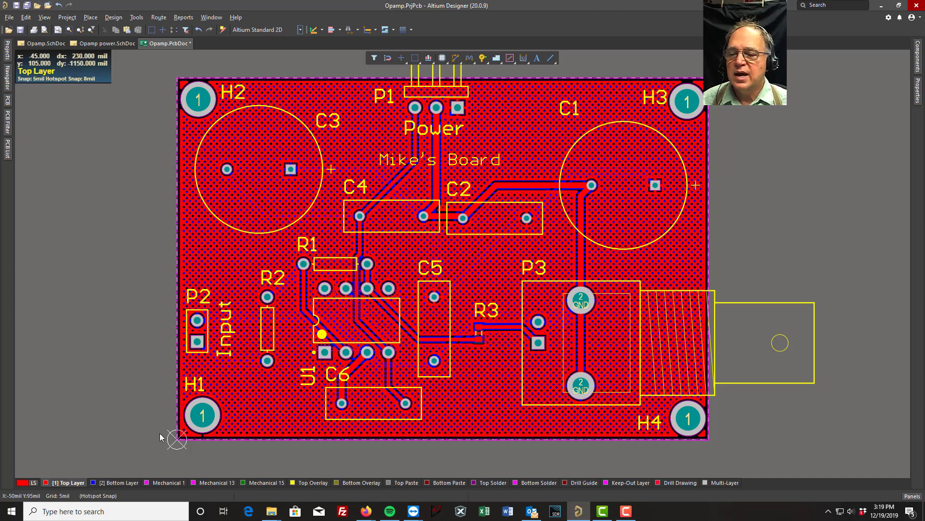
- Change the GND pour on the Bottom Layer to 45 Degree hatching and repour the selected polygon
{"action": "left_click", "coordinate": [120, 483]}
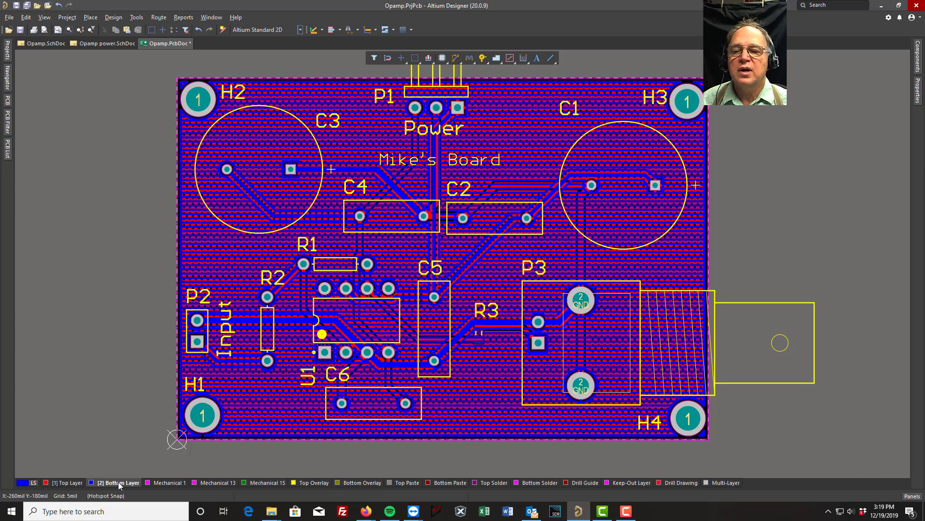
{"action": "left_click", "coordinate": [616, 266]}
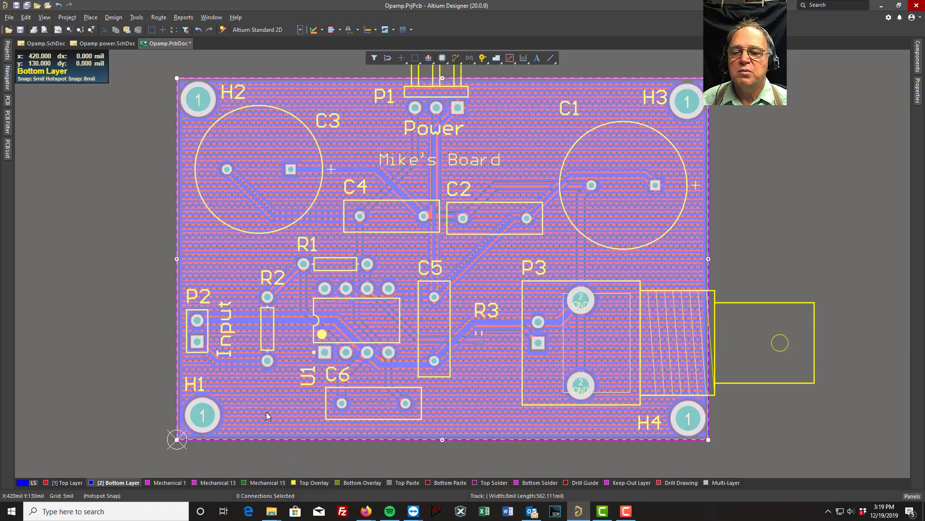
{"action": "left_click", "coordinate": [918, 93]}
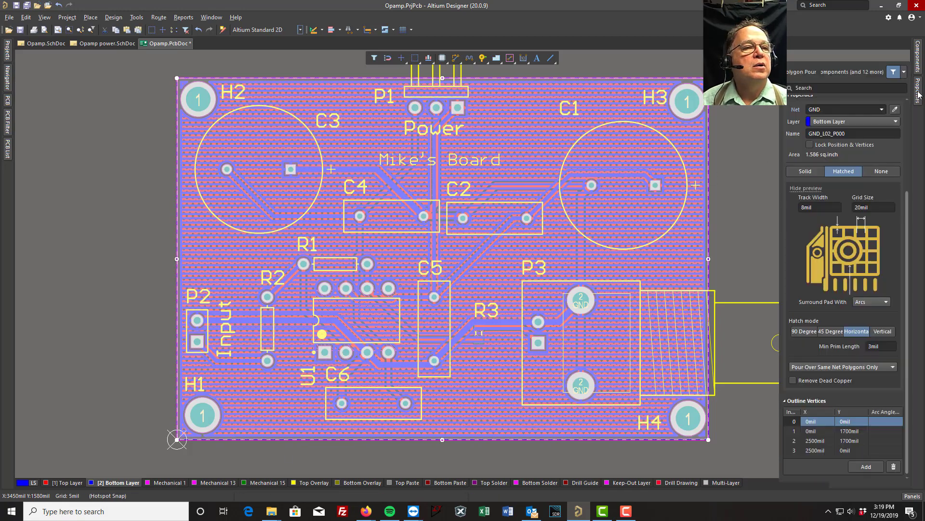
{"action": "left_click", "coordinate": [830, 333]}
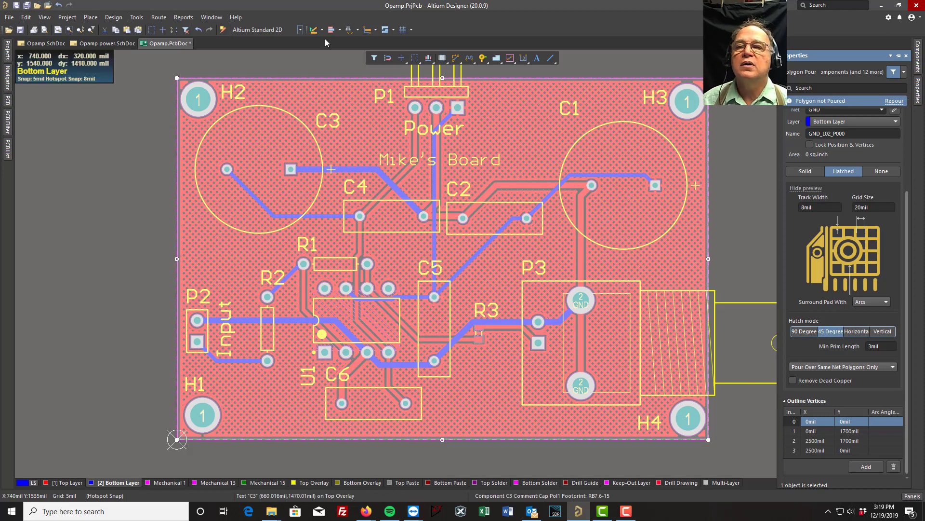
{"action": "left_click", "coordinate": [135, 19]}
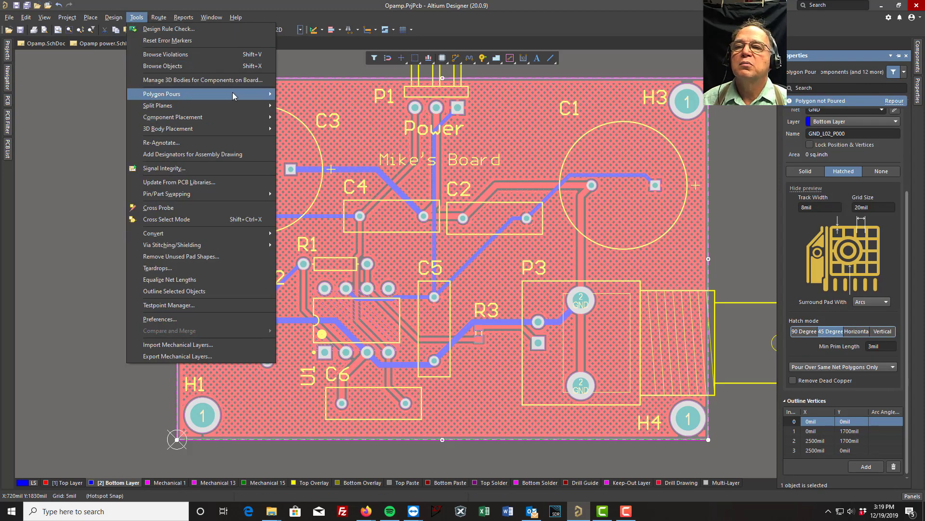
{"action": "mouse_move", "coordinate": [257, 95]}
{"action": "left_click", "coordinate": [293, 133]}
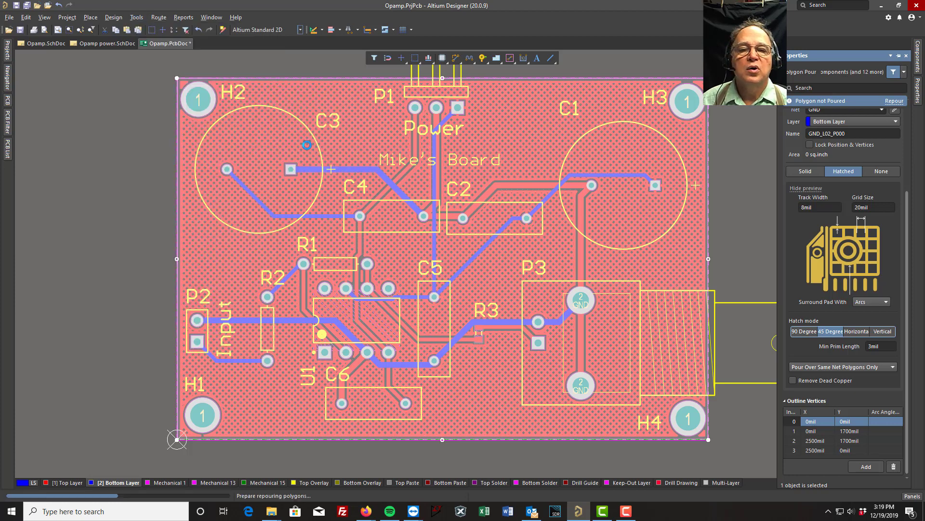
{"action": "left_click", "coordinate": [97, 170]}
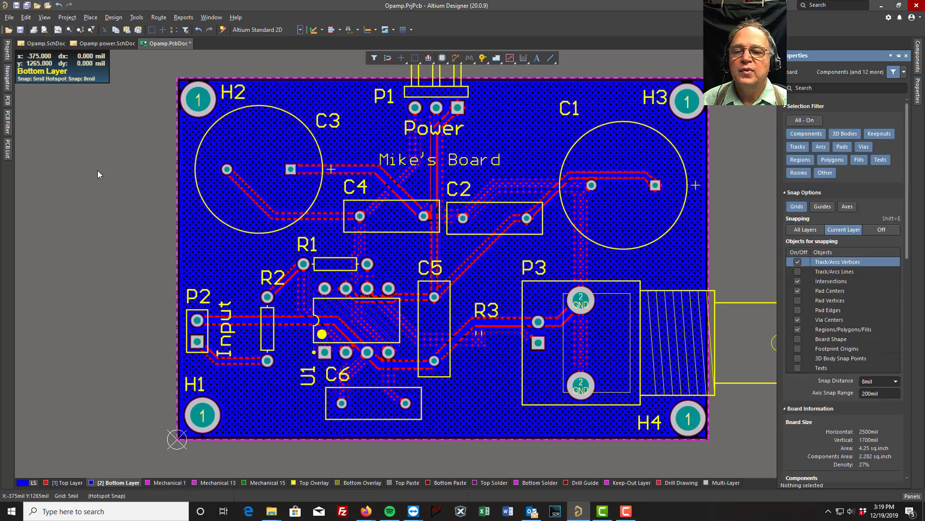
- Compare the 45 Degree hatching on both copper layers, return to the Top Layer and shelve both polygon pours
{"action": "left_click", "coordinate": [66, 483]}
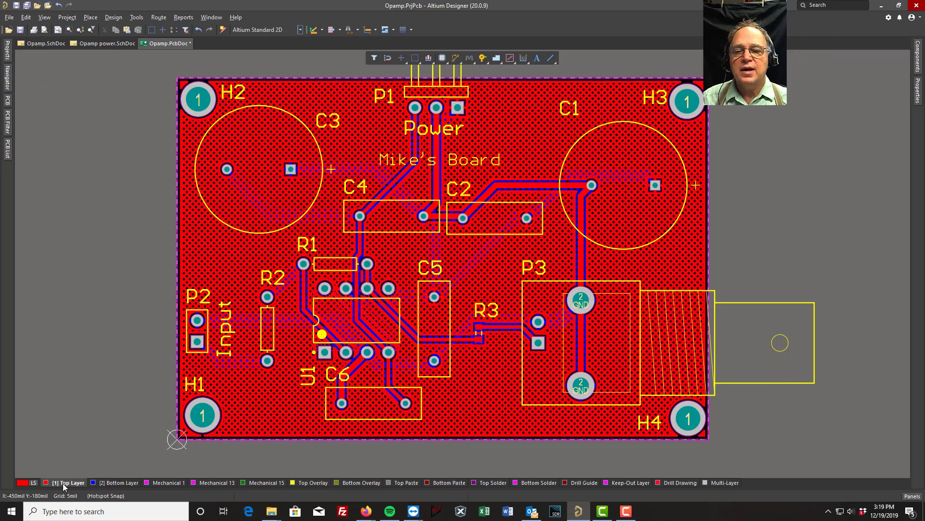
{"action": "left_click", "coordinate": [108, 484]}
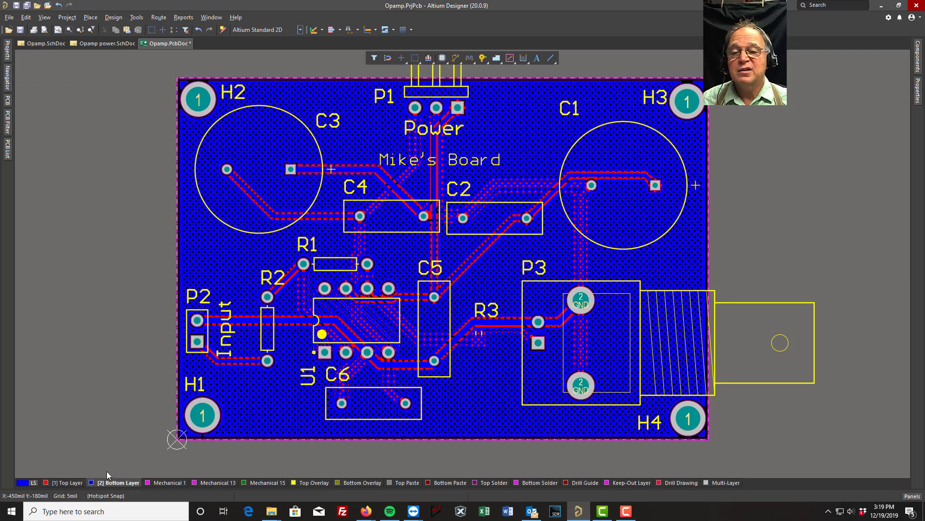
{"action": "left_click", "coordinate": [62, 482]}
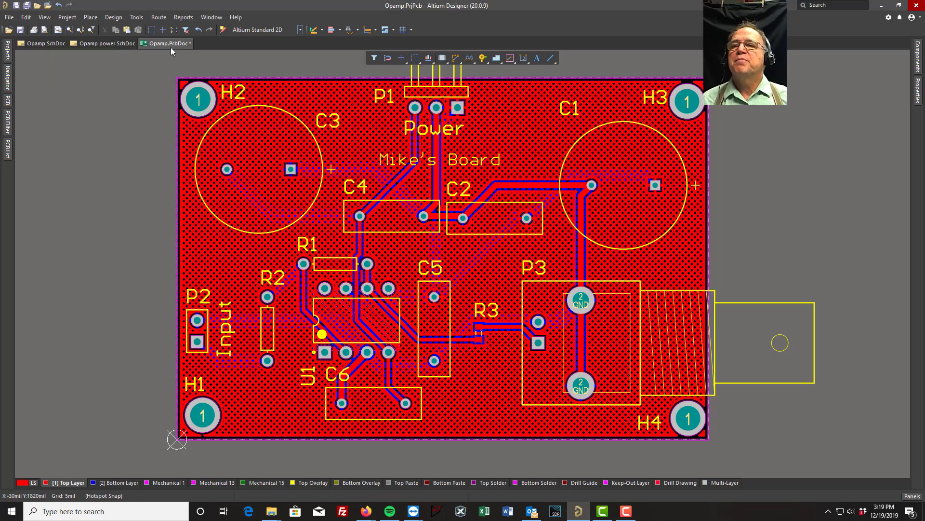
{"action": "left_click", "coordinate": [137, 18]}
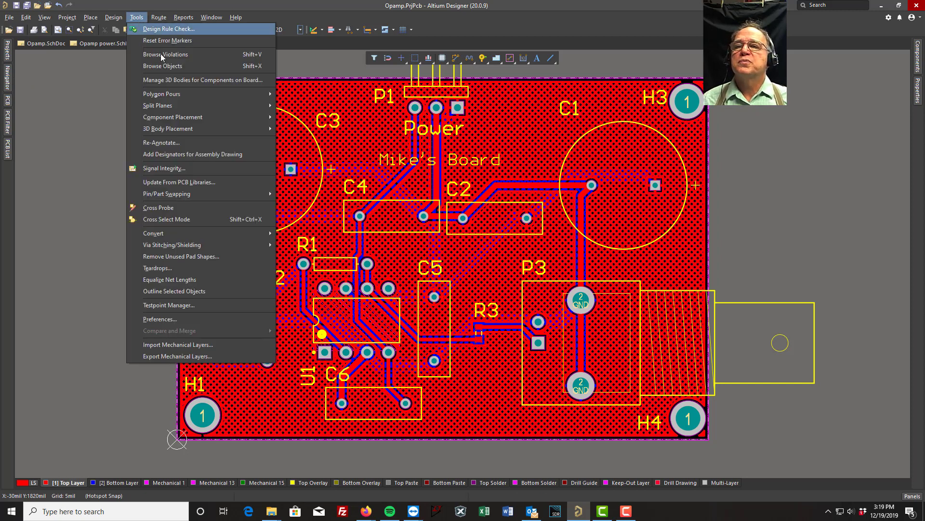
{"action": "mouse_move", "coordinate": [246, 95]}
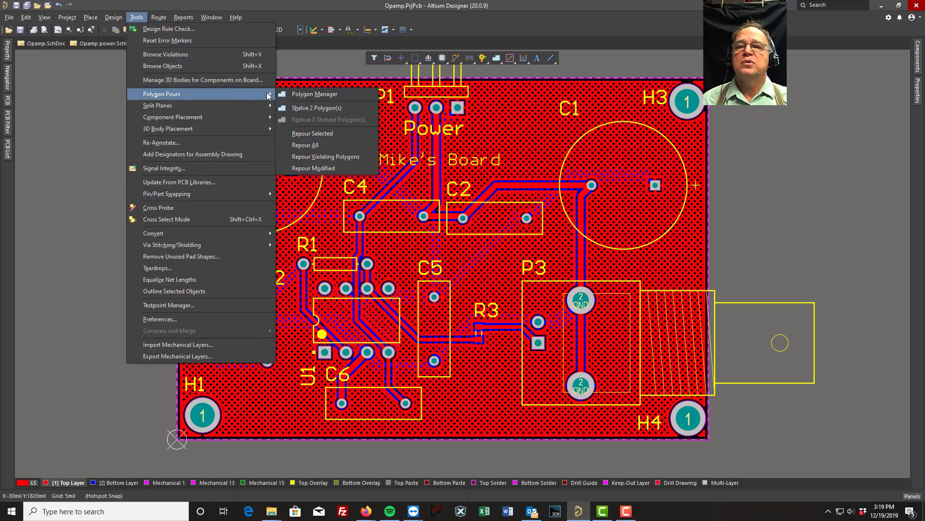
{"action": "left_click", "coordinate": [308, 113]}
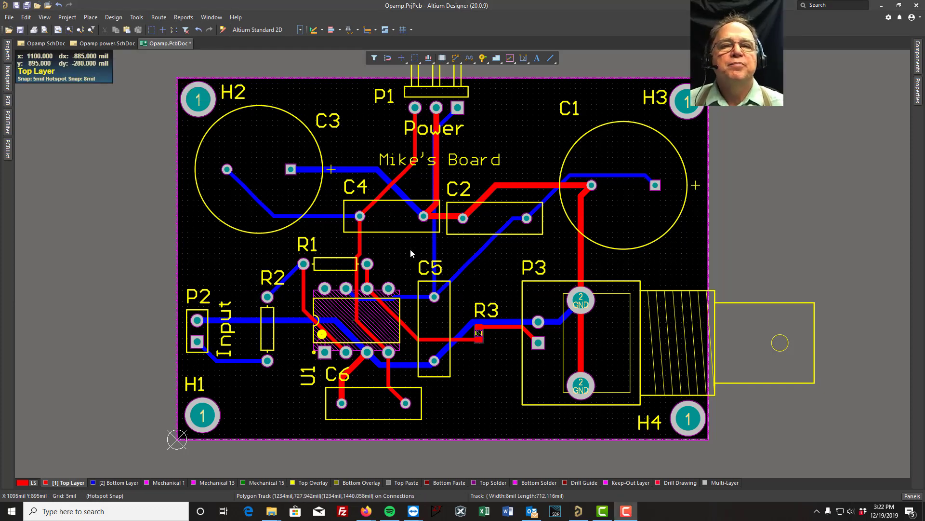
- Place a via assigned to the GND net on the Top Layer GND track between C2 and C1
{"action": "left_click", "coordinate": [482, 59]}
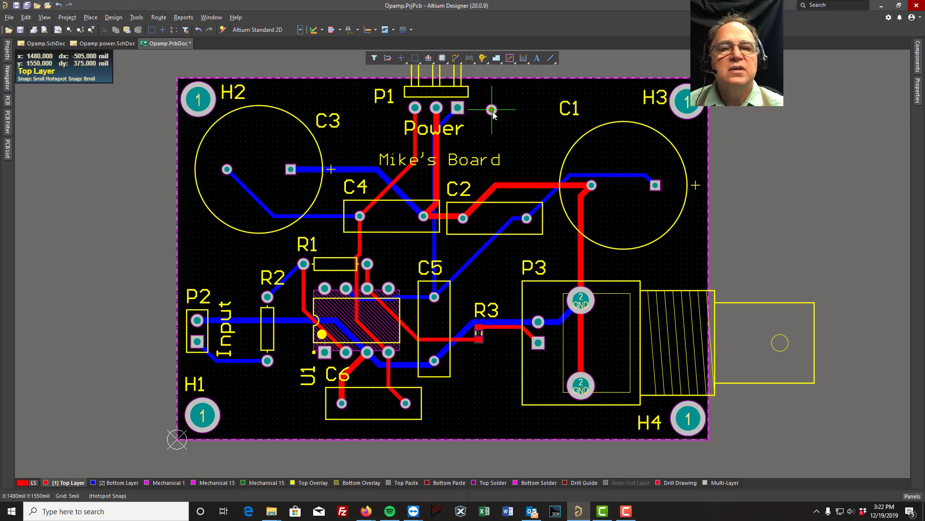
{"action": "key", "text": "Tab"}
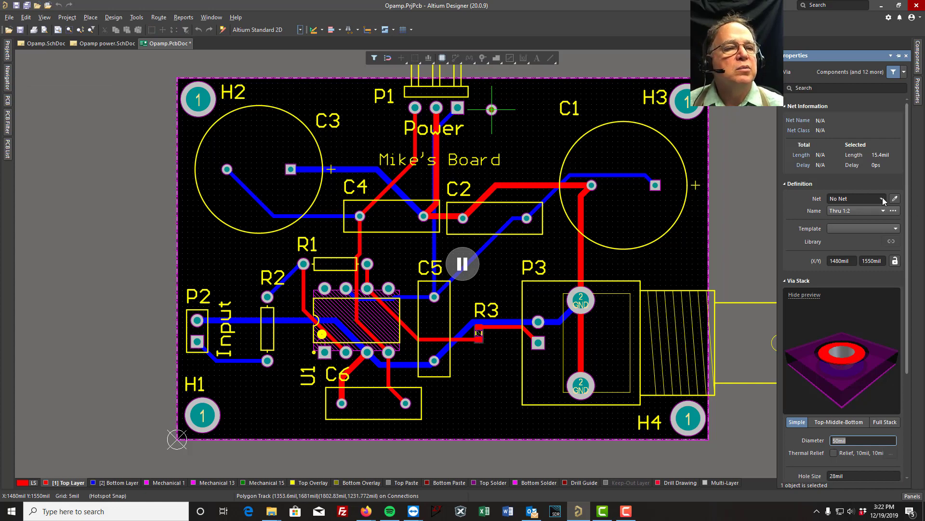
{"action": "left_click", "coordinate": [883, 199]}
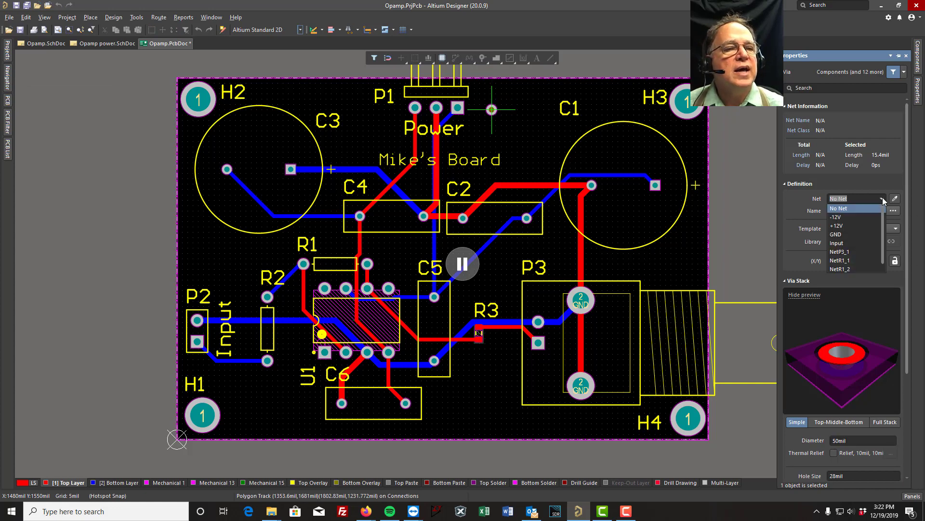
{"action": "left_click", "coordinate": [838, 234]}
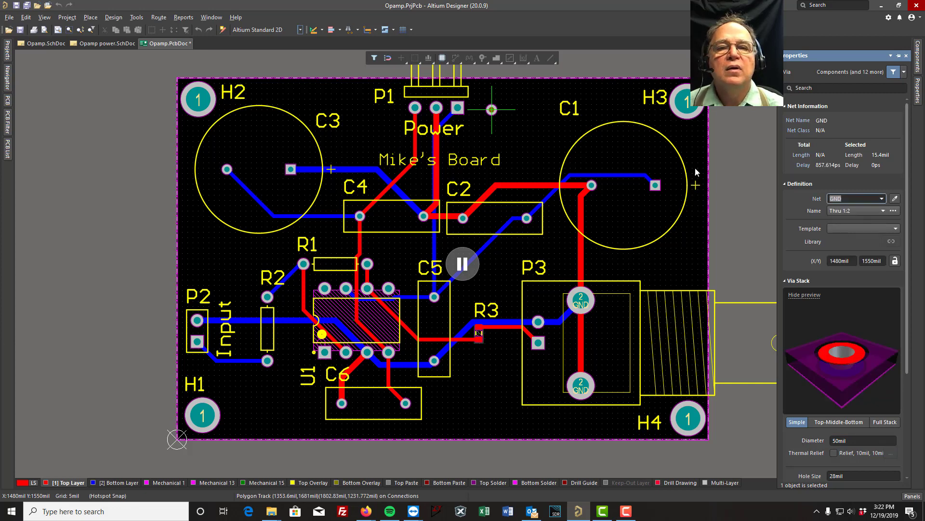
{"action": "left_click", "coordinate": [461, 263]}
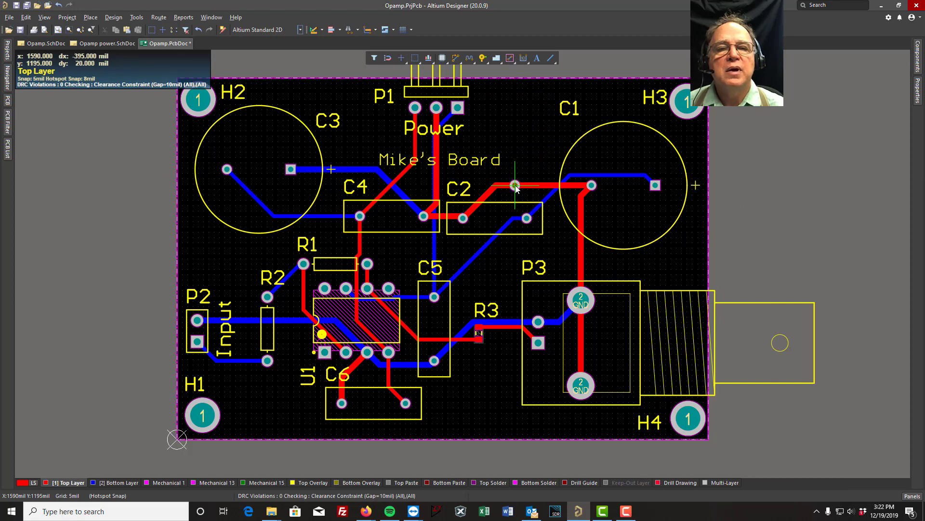
{"action": "scroll", "coordinate": [516, 187], "scroll_direction": "up", "scroll_amount": 5, "text": "ctrl"}
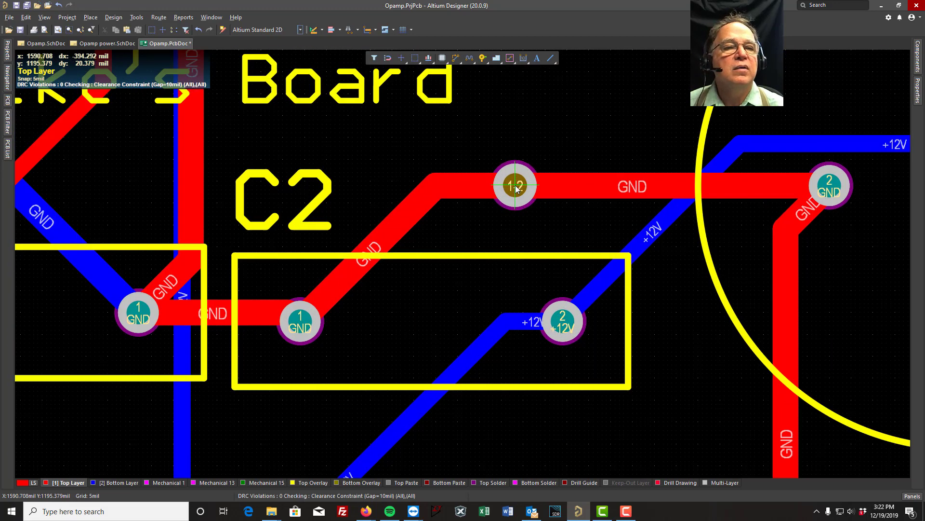
{"action": "left_click", "coordinate": [558, 187]}
{"action": "left_click", "coordinate": [600, 95]}
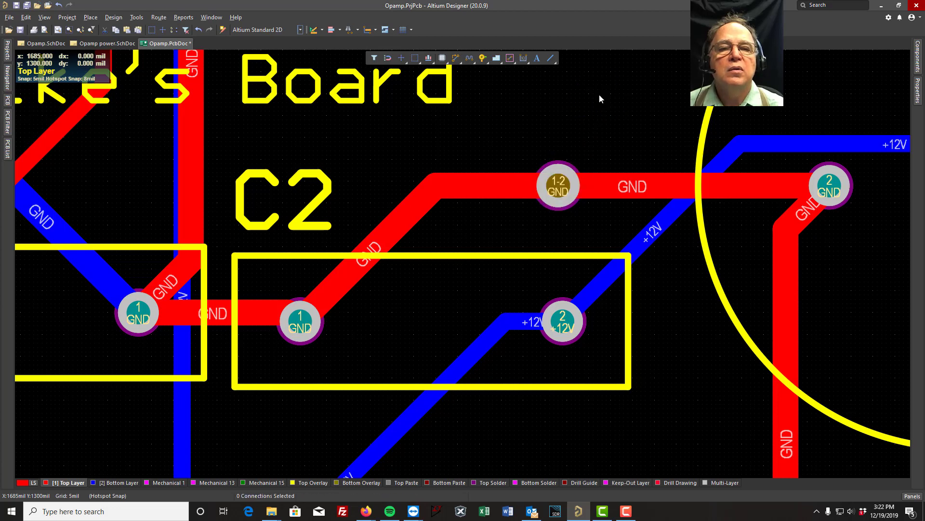
{"action": "left_click", "coordinate": [563, 132]}
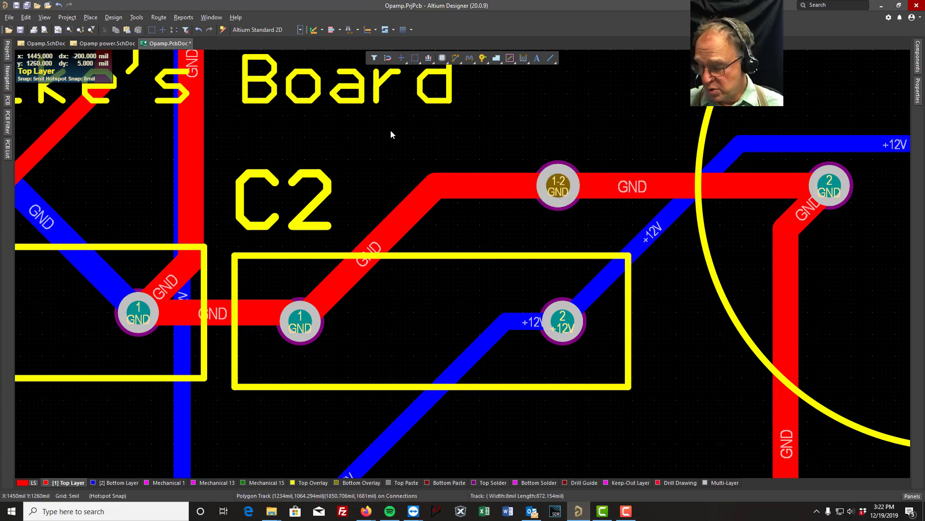
- Restore the two shelved polygon pours to the board
{"action": "scroll", "coordinate": [390, 129], "scroll_direction": "down", "scroll_amount": 5, "text": "ctrl"}
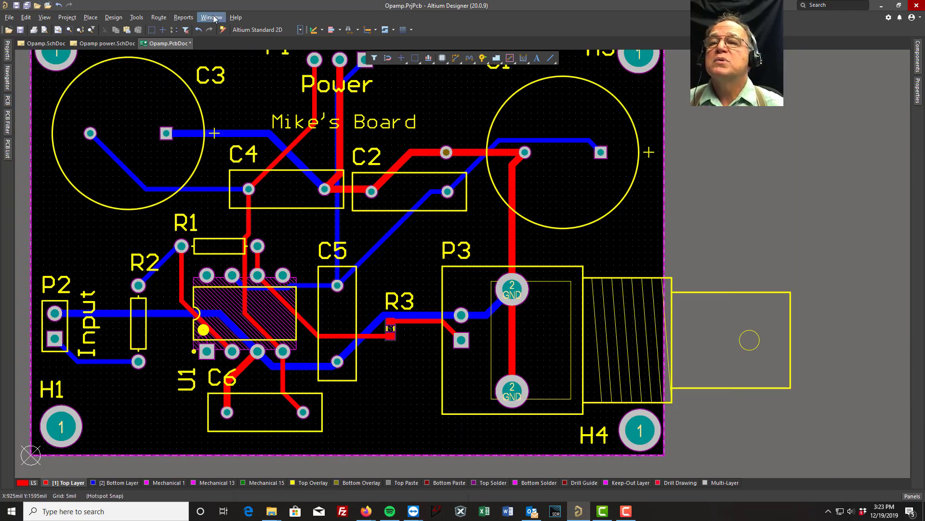
{"action": "left_click", "coordinate": [137, 18]}
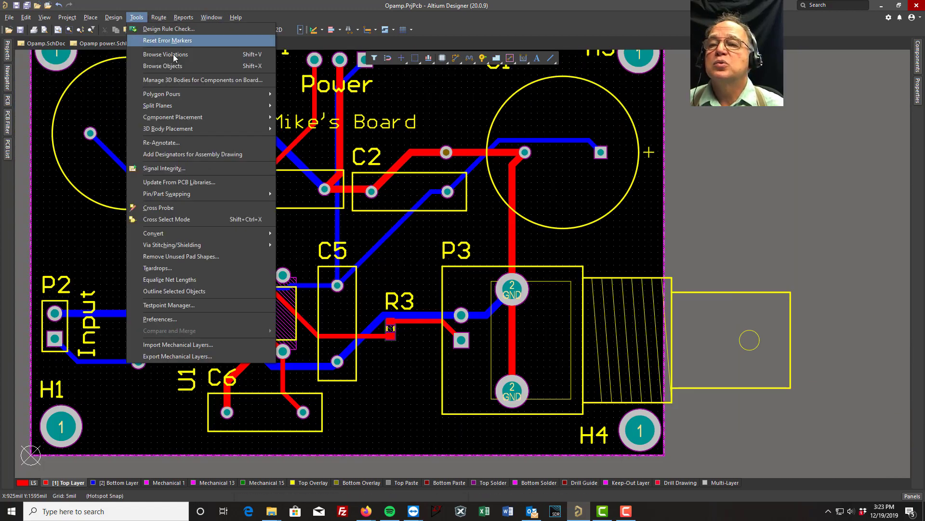
{"action": "mouse_move", "coordinate": [237, 96]}
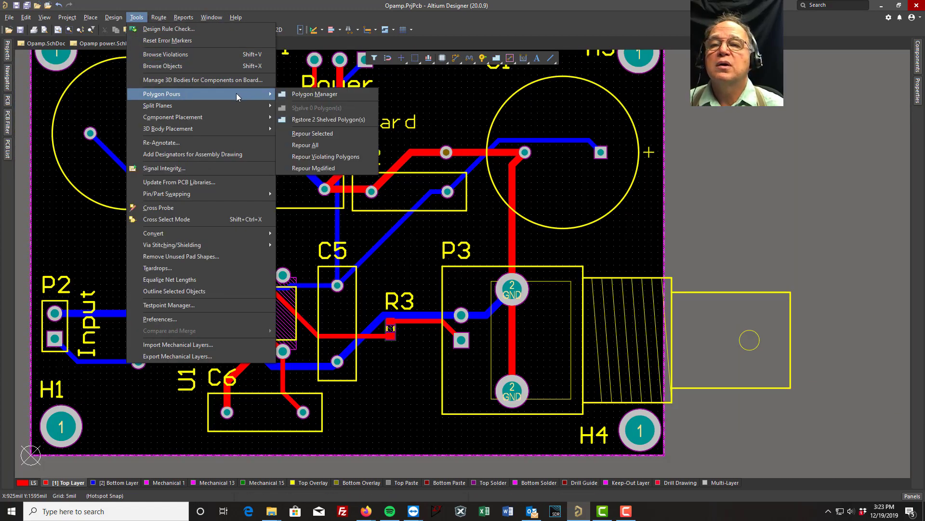
{"action": "left_click", "coordinate": [308, 119]}
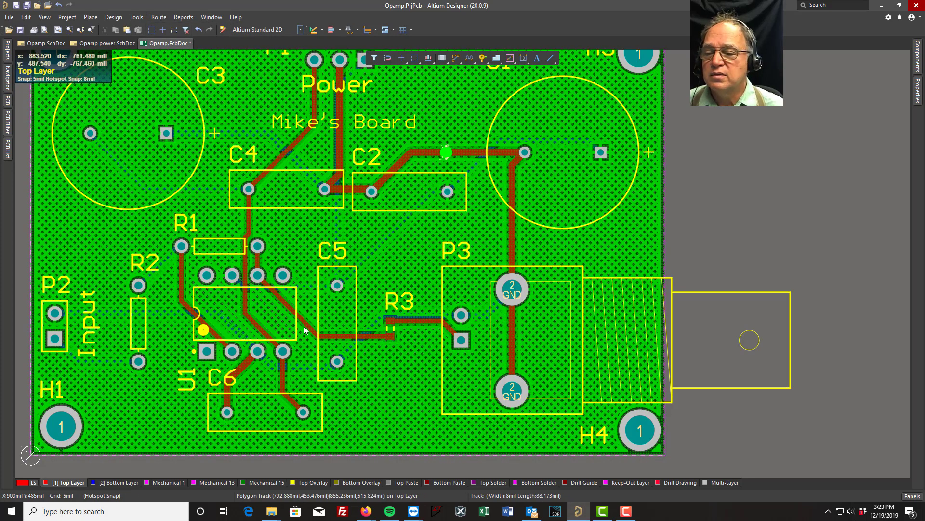
- Inspect the restored pours on the Bottom Layer and Top Layer, especially around the new GND via
{"action": "left_click", "coordinate": [119, 483]}
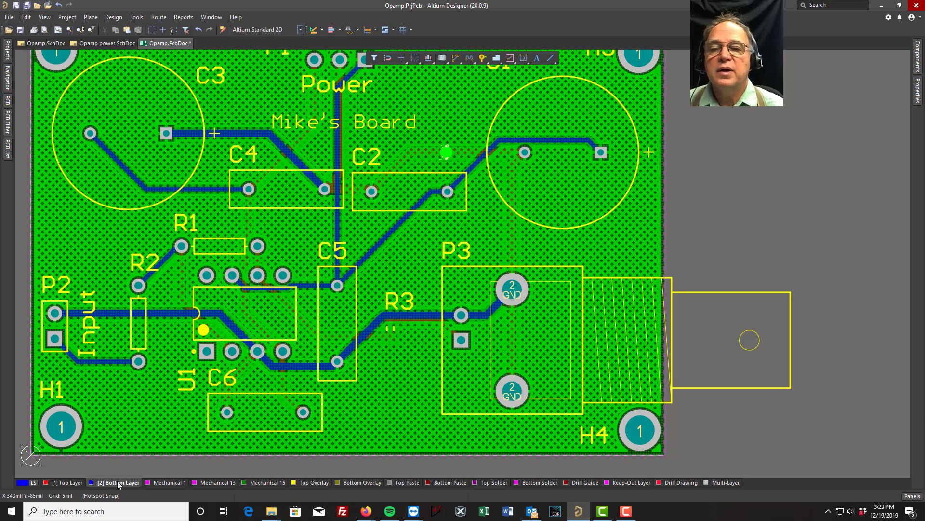
{"action": "left_click", "coordinate": [76, 483]}
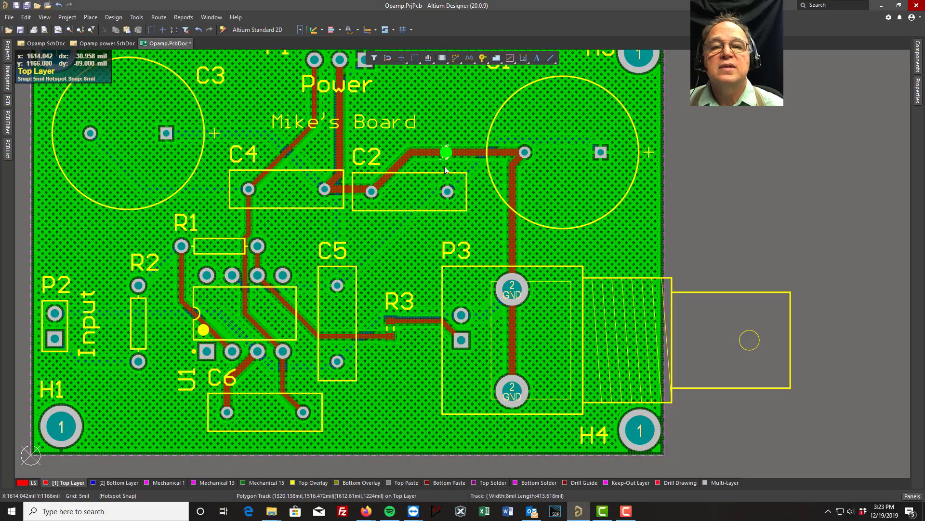
{"action": "scroll", "coordinate": [438, 151], "scroll_direction": "up", "scroll_amount": 1, "text": "ctrl"}
{"action": "scroll", "coordinate": [439, 154], "scroll_direction": "up", "scroll_amount": 4, "text": "ctrl"}
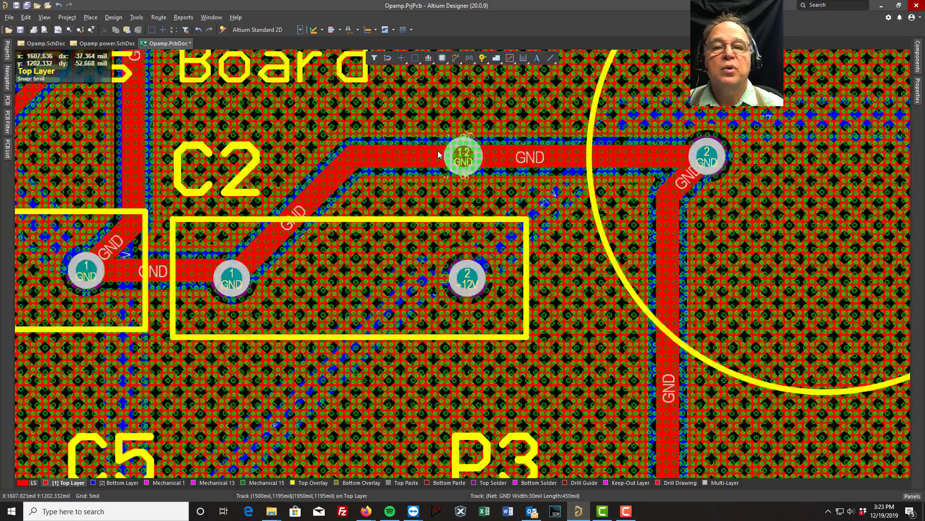
{"action": "scroll", "coordinate": [438, 155], "scroll_direction": "down", "scroll_amount": 6, "text": "ctrl"}
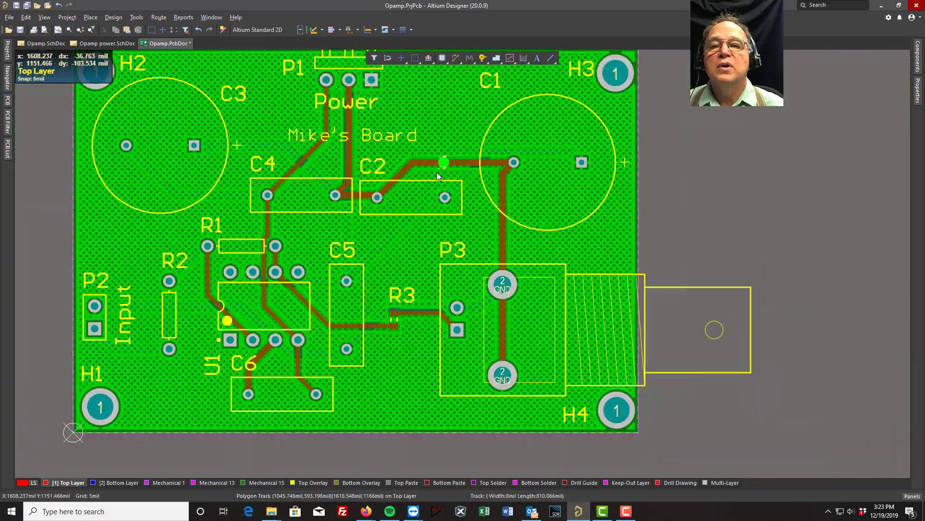
- Repour all polygons on the board so the copper updates around the new GND via
{"action": "left_click", "coordinate": [136, 18]}
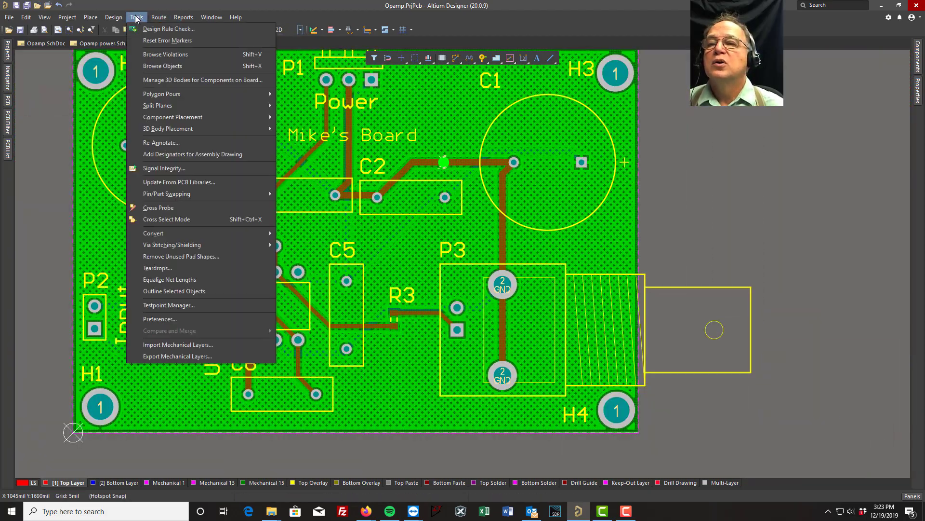
{"action": "mouse_move", "coordinate": [241, 91]}
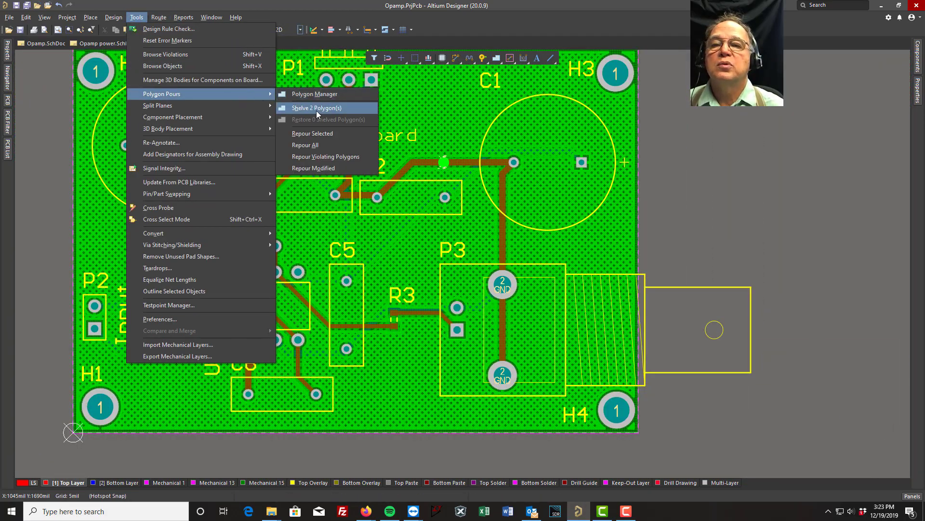
{"action": "left_click", "coordinate": [308, 145]}
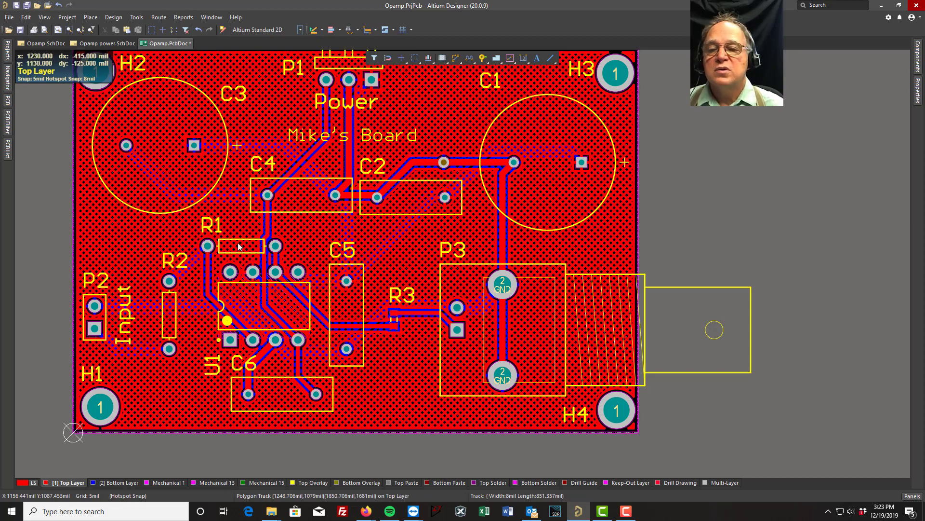
- Switch to the Bottom Layer and check the extent of its polygon pour by selecting and deselecting it
{"action": "right_click_drag", "start_coordinate": [43, 179], "coordinate": [84, 212]}
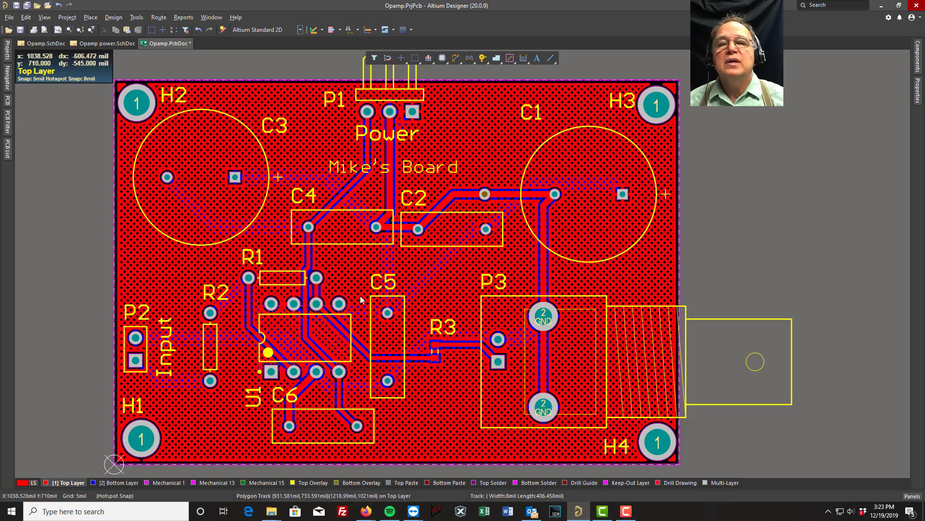
{"action": "key", "text": "KP_Multiply"}
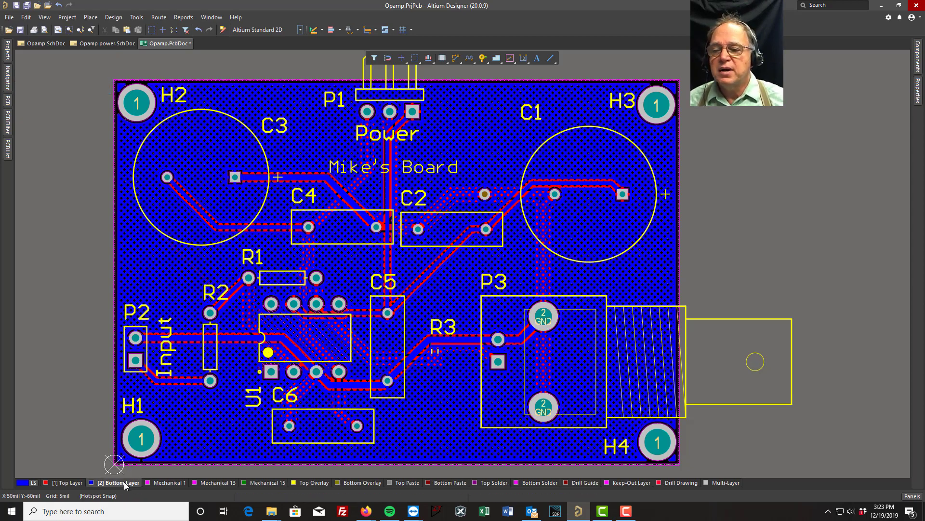
{"action": "left_click", "coordinate": [151, 270]}
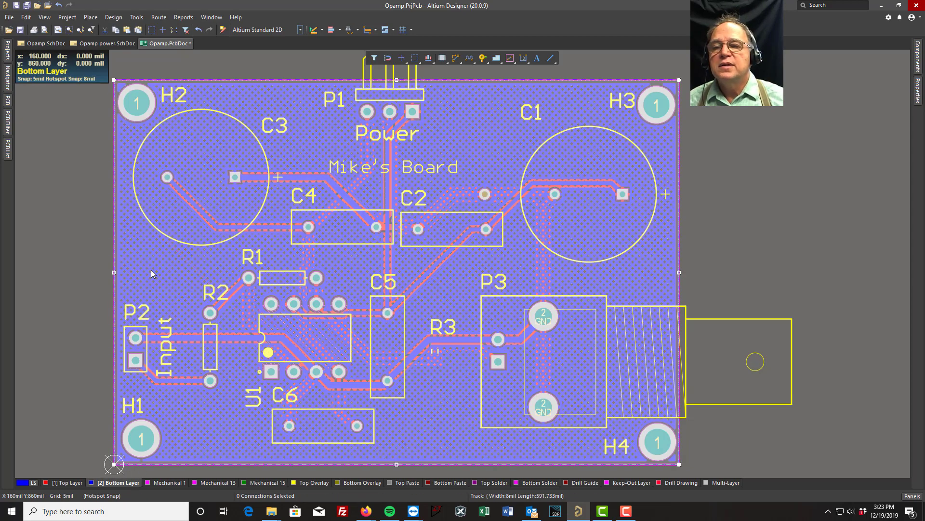
{"action": "left_click", "coordinate": [60, 271]}
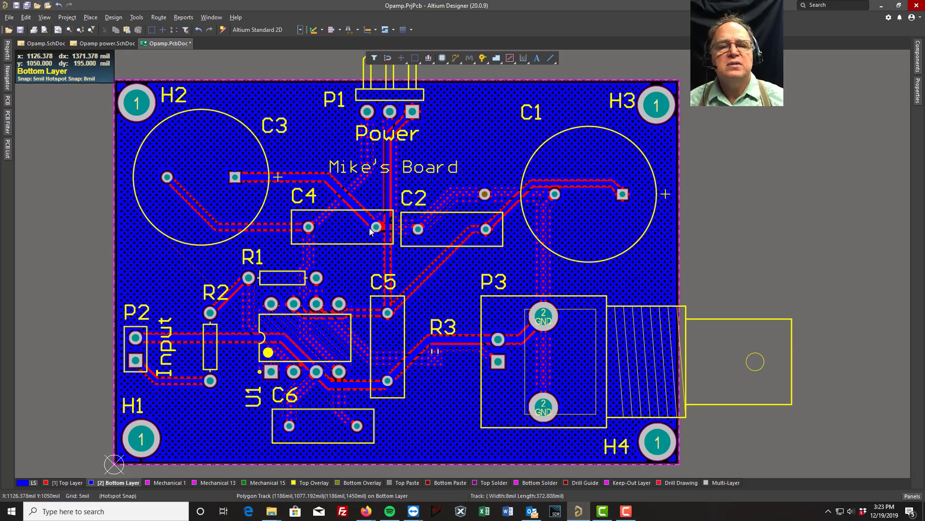
- Examine how the Bottom Layer pour connects to or clears the pads of C1, C2 and C4
{"action": "scroll", "coordinate": [570, 208], "scroll_direction": "up", "scroll_amount": 8, "text": "ctrl"}
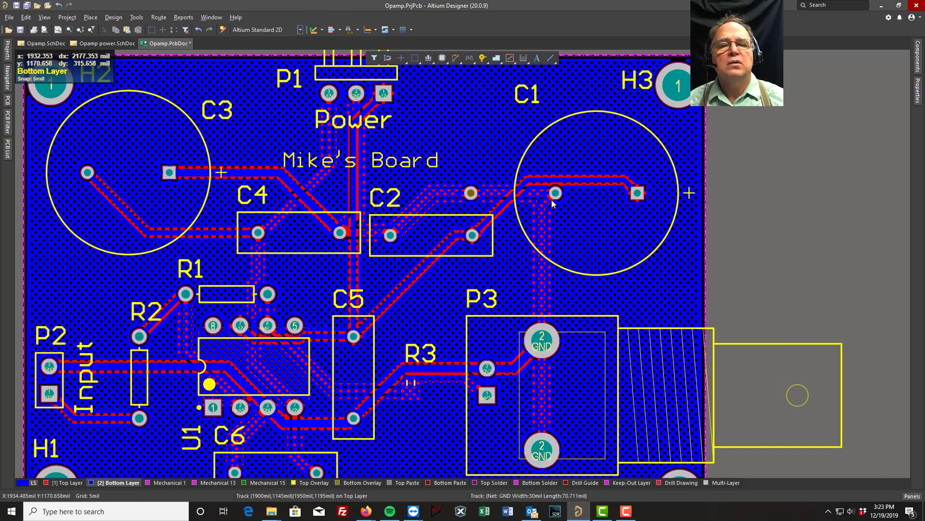
{"action": "scroll", "coordinate": [552, 201], "scroll_direction": "up", "scroll_amount": 1, "text": "ctrl"}
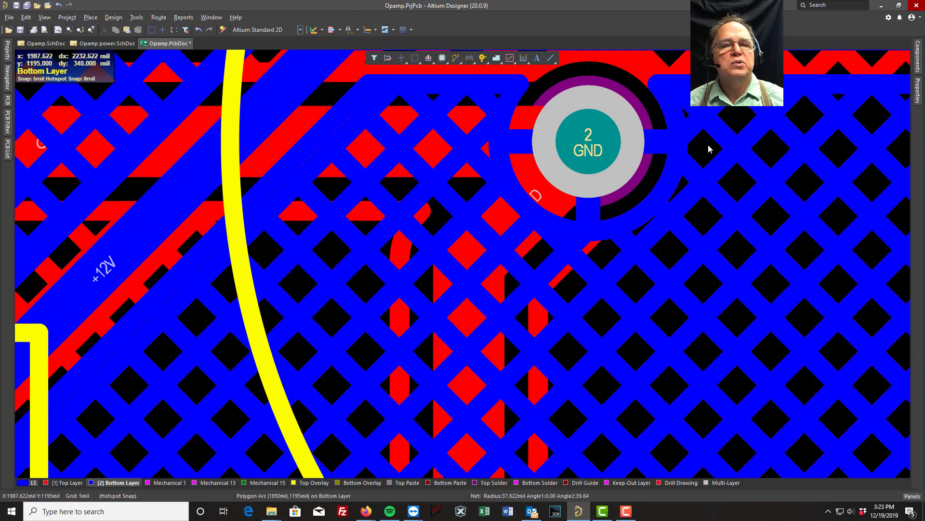
{"action": "scroll", "coordinate": [695, 150], "scroll_direction": "down", "scroll_amount": 5, "text": "ctrl"}
{"action": "right_click_drag", "start_coordinate": [757, 163], "coordinate": [451, 178]}
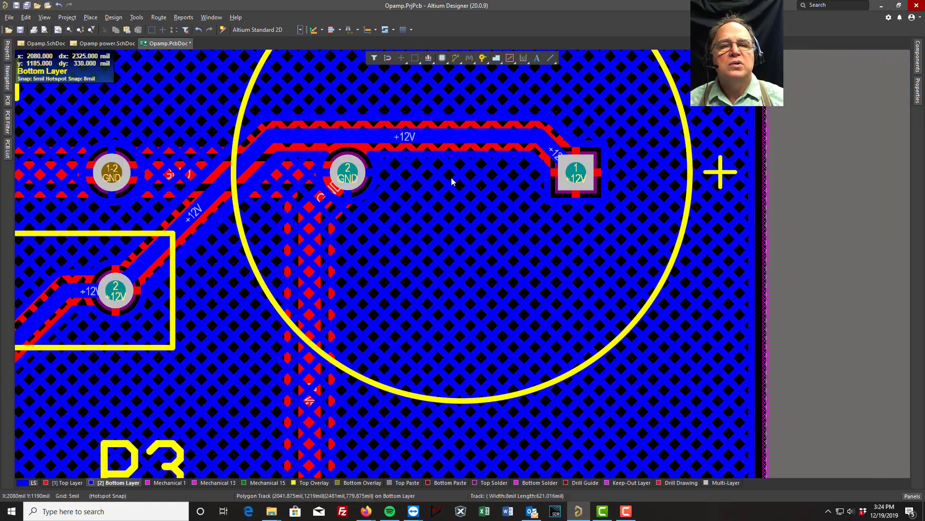
{"action": "scroll", "coordinate": [574, 161], "scroll_direction": "up", "scroll_amount": 5, "text": "ctrl"}
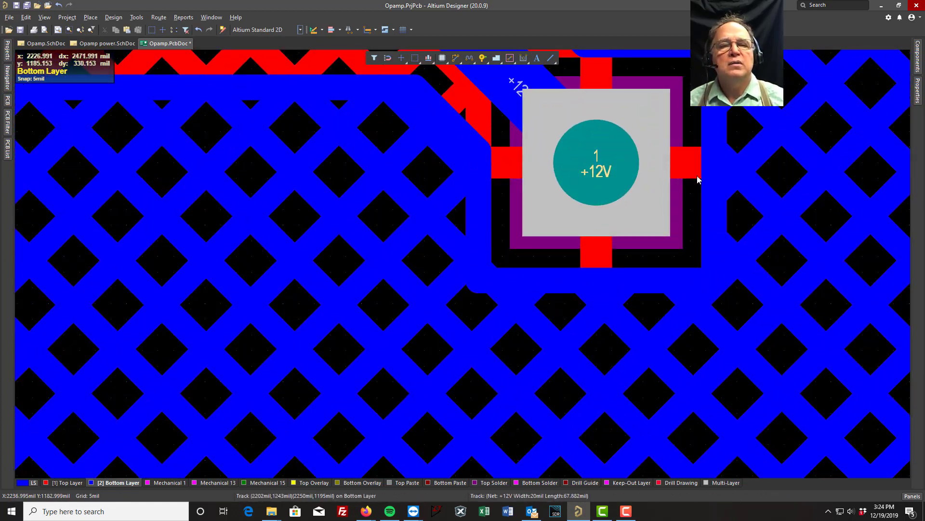
{"action": "scroll", "coordinate": [301, 217], "scroll_direction": "down", "scroll_amount": 2, "text": "ctrl"}
{"action": "scroll", "coordinate": [302, 222], "scroll_direction": "down", "scroll_amount": 4, "text": "ctrl"}
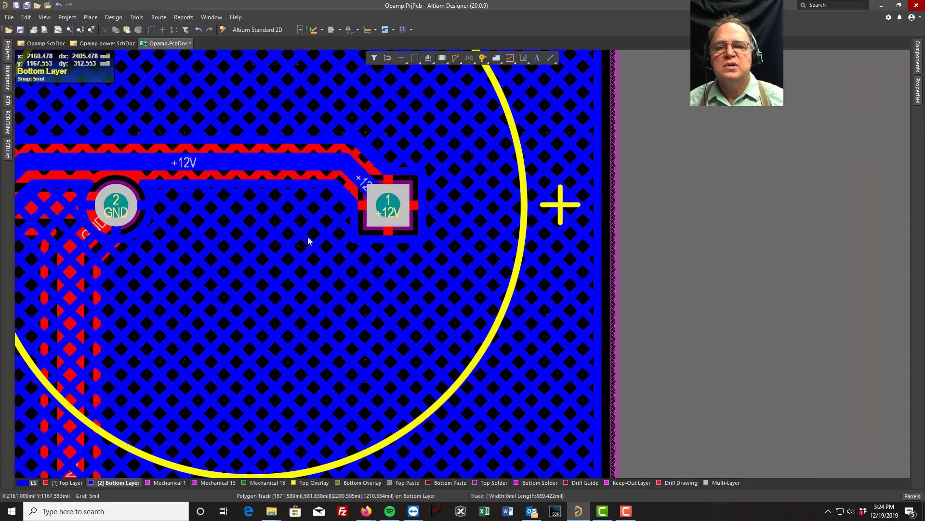
{"action": "right_click_drag", "start_coordinate": [212, 241], "coordinate": [584, 173]}
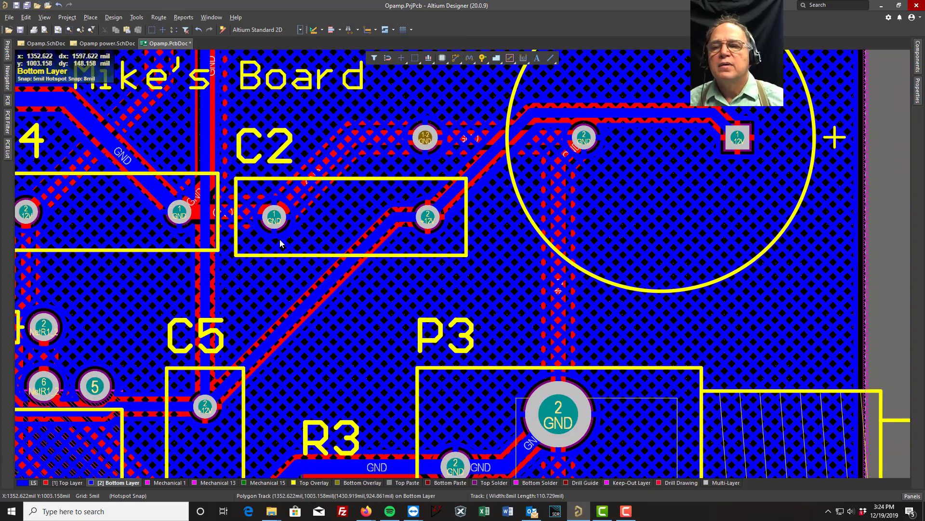
{"action": "right_click_drag", "start_coordinate": [280, 241], "coordinate": [598, 239]}
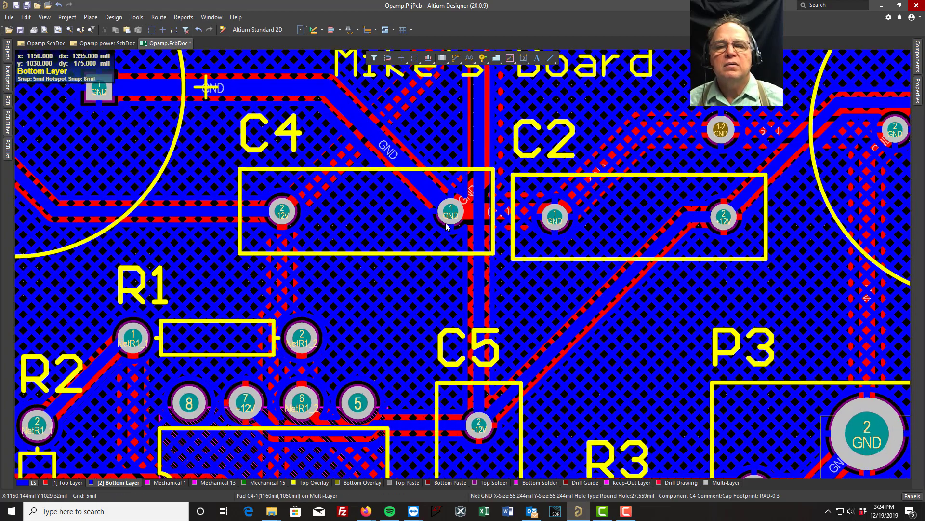
{"action": "scroll", "coordinate": [453, 231], "scroll_direction": "up", "scroll_amount": 4, "text": "ctrl"}
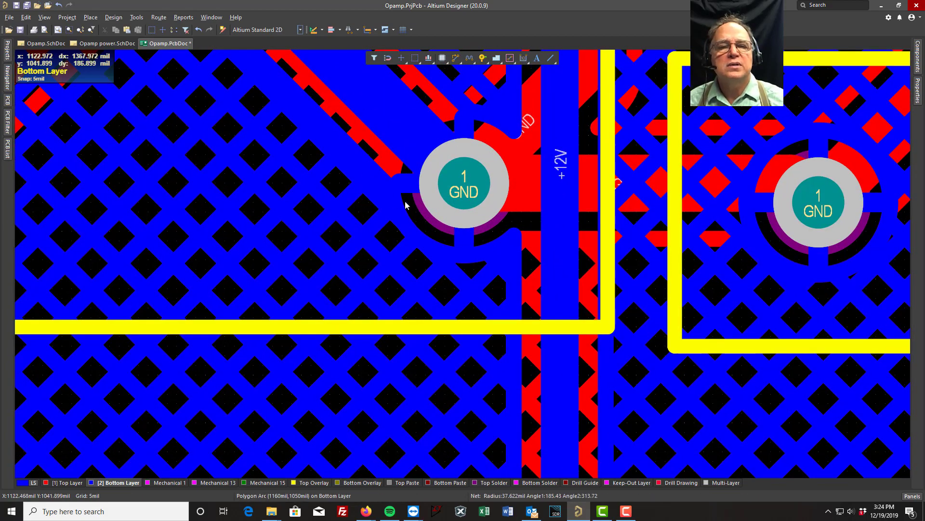
{"action": "right_click_drag", "start_coordinate": [212, 206], "coordinate": [670, 240]}
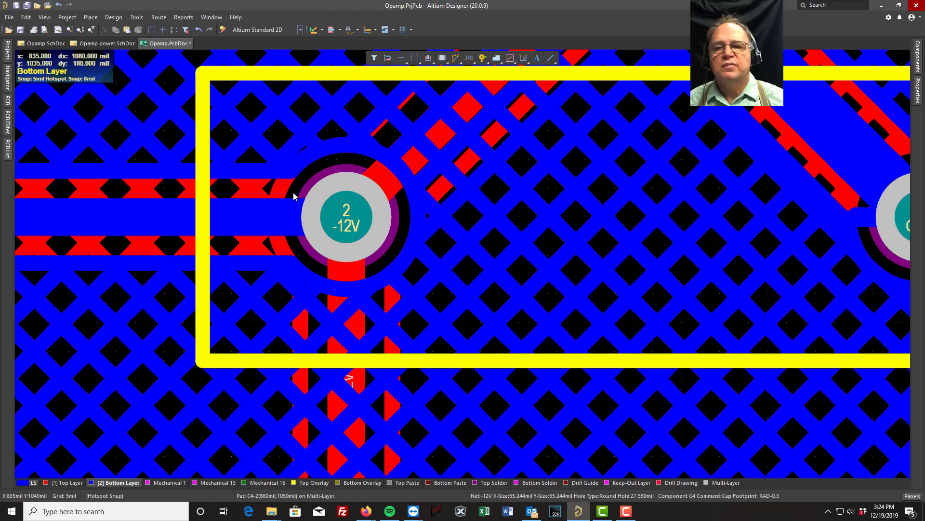
- Switch to the Top Layer and examine the pour's connections at the P1 power header and C1 pads
{"action": "left_click", "coordinate": [68, 484]}
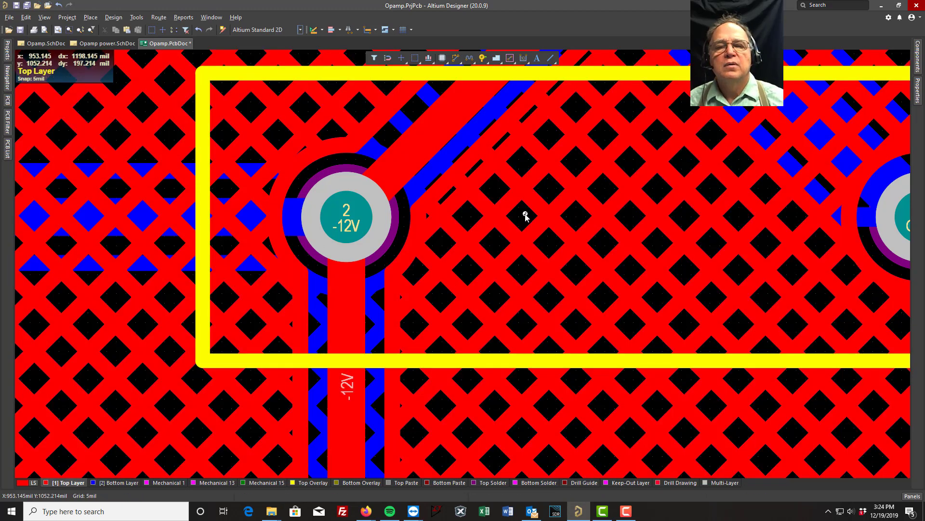
{"action": "scroll", "coordinate": [525, 215], "scroll_direction": "down", "scroll_amount": 5, "text": "ctrl"}
{"action": "scroll", "coordinate": [444, 248], "scroll_direction": "down", "scroll_amount": 2, "text": "ctrl"}
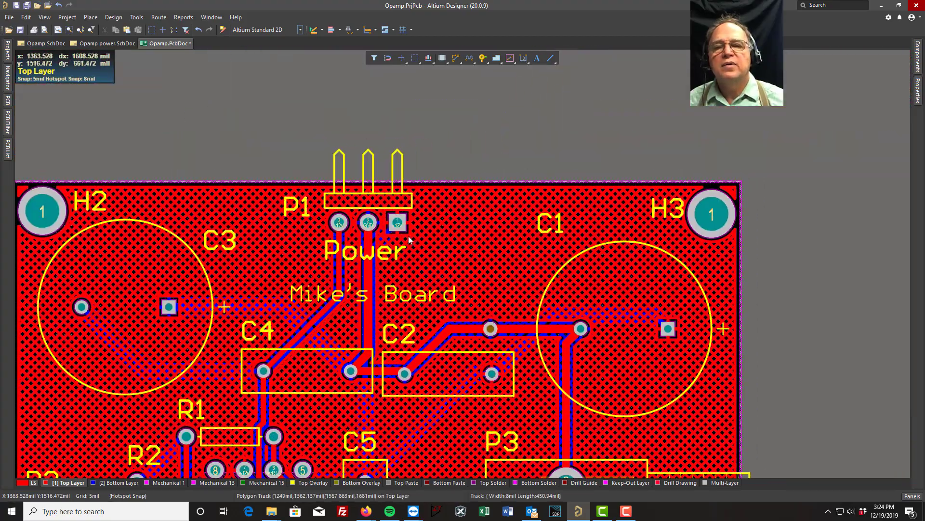
{"action": "scroll", "coordinate": [409, 239], "scroll_direction": "up", "scroll_amount": 6, "text": "ctrl"}
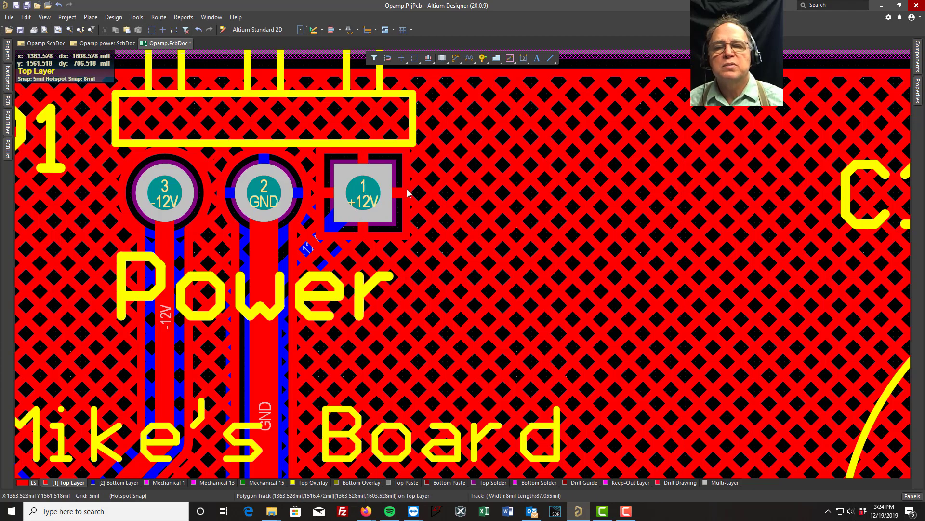
{"action": "right_click_drag", "start_coordinate": [648, 237], "coordinate": [209, 60]}
{"action": "right_click_drag", "start_coordinate": [480, 281], "coordinate": [111, 117]}
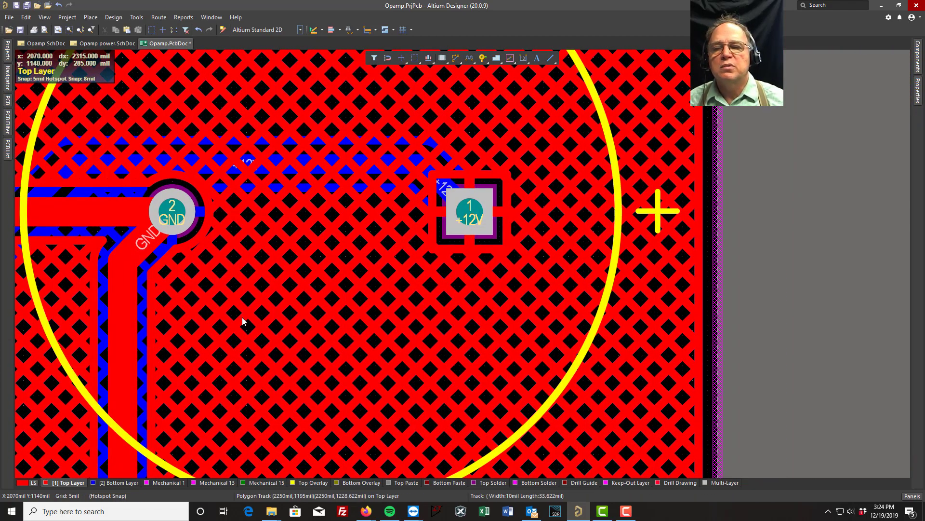
{"action": "scroll", "coordinate": [243, 318], "scroll_direction": "down", "scroll_amount": 4, "text": "ctrl"}
{"action": "right_click_drag", "start_coordinate": [107, 371], "coordinate": [493, 144]}
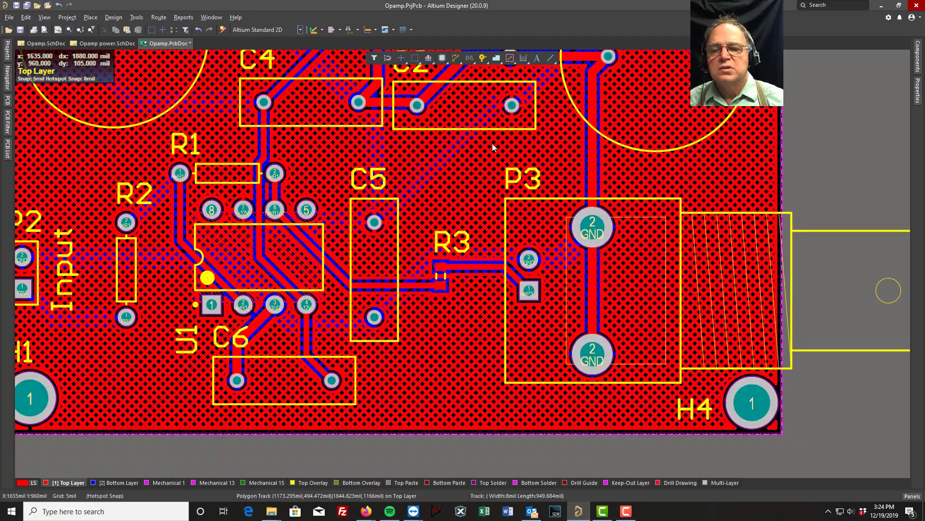
- Examine the Top Layer pour around the U1 pins, especially +12V pin 7, and between the tracks
{"action": "scroll", "coordinate": [237, 243], "scroll_direction": "up", "scroll_amount": 6, "text": "ctrl"}
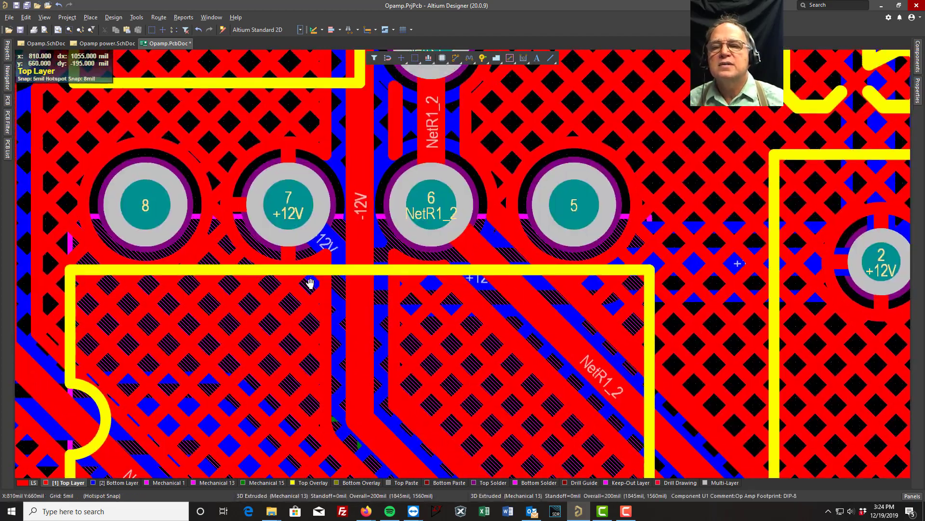
{"action": "right_click_drag", "start_coordinate": [285, 86], "coordinate": [306, 185]}
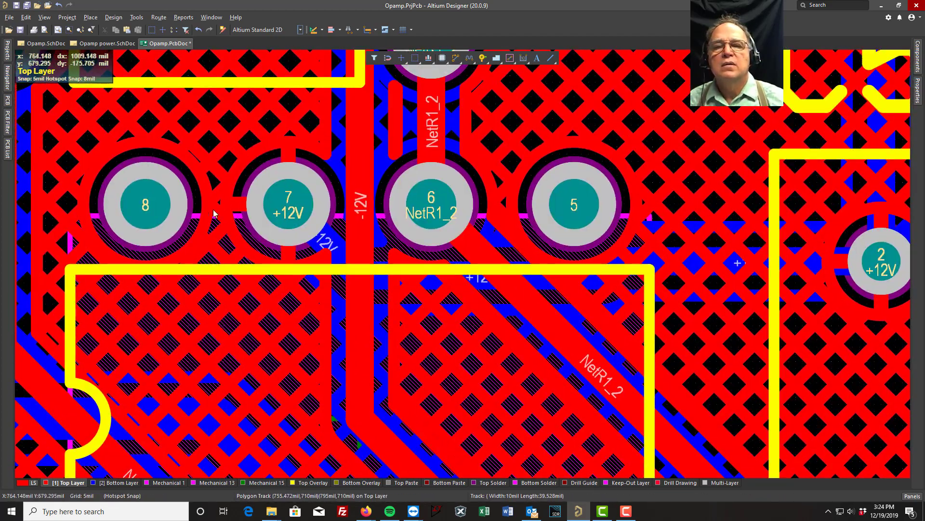
{"action": "right_click_drag", "start_coordinate": [288, 404], "coordinate": [306, 193]}
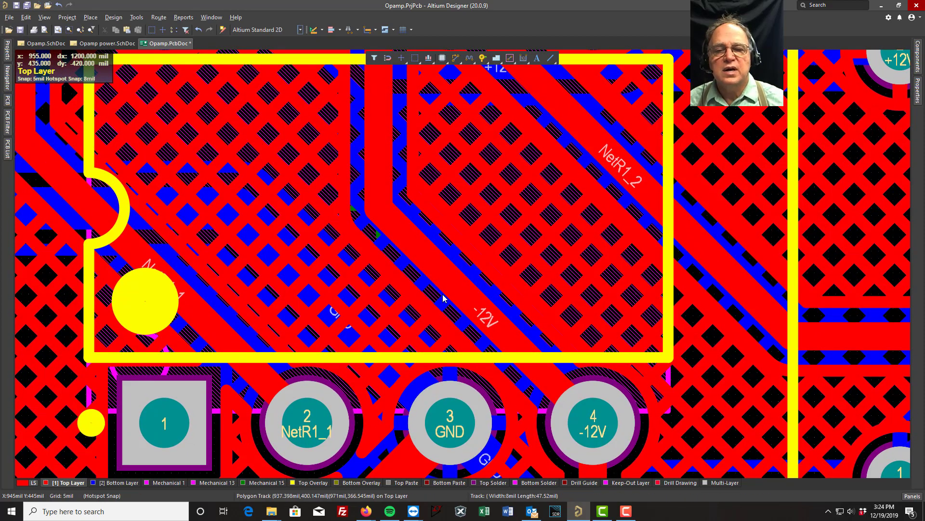
{"action": "scroll", "coordinate": [268, 246], "scroll_direction": "up", "scroll_amount": 5}
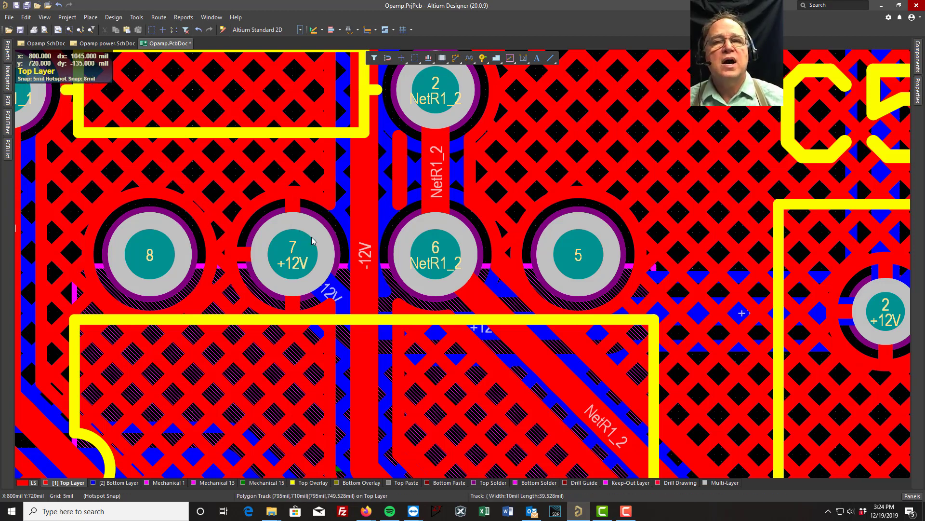
{"action": "scroll", "coordinate": [300, 251], "scroll_direction": "down", "scroll_amount": 1}
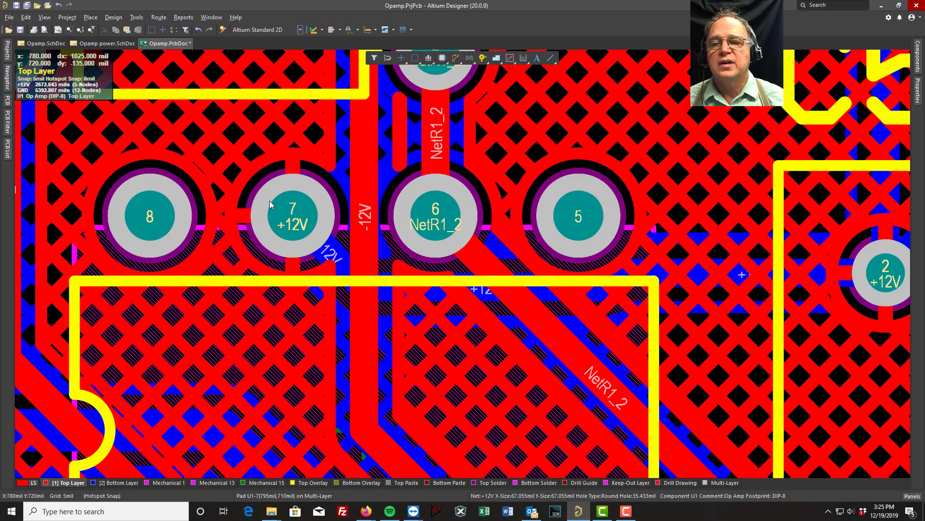
{"action": "scroll", "coordinate": [271, 207], "scroll_direction": "down", "scroll_amount": 6, "text": "ctrl"}
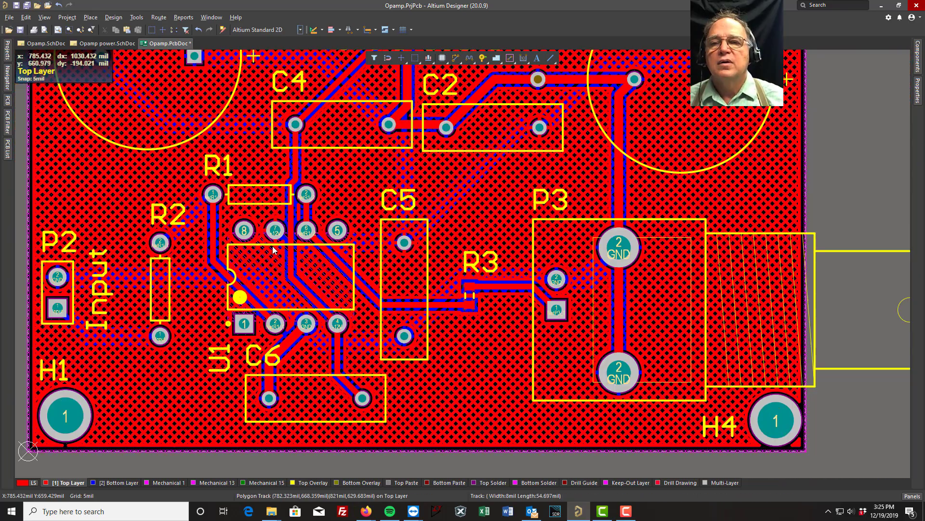
- Save all modified documents of the op-amp project
{"action": "scroll", "coordinate": [273, 250], "scroll_direction": "down", "scroll_amount": 3, "text": "ctrl"}
{"action": "right_click_drag", "start_coordinate": [294, 185], "coordinate": [338, 246]}
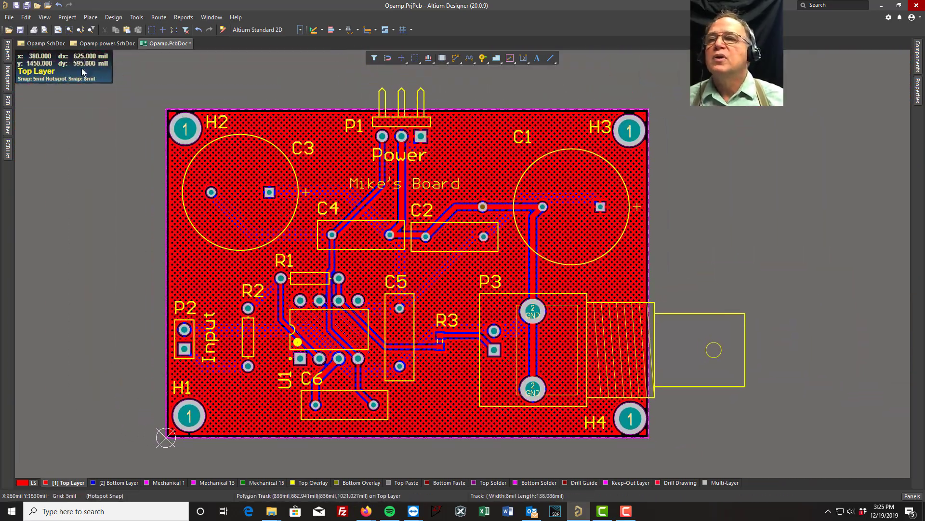
{"action": "left_click", "coordinate": [9, 16]}
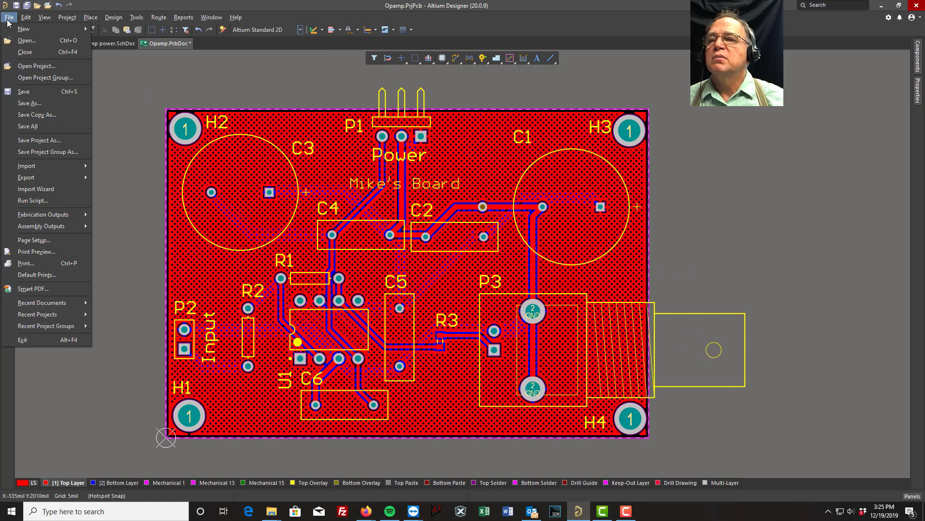
{"action": "left_click", "coordinate": [28, 127]}
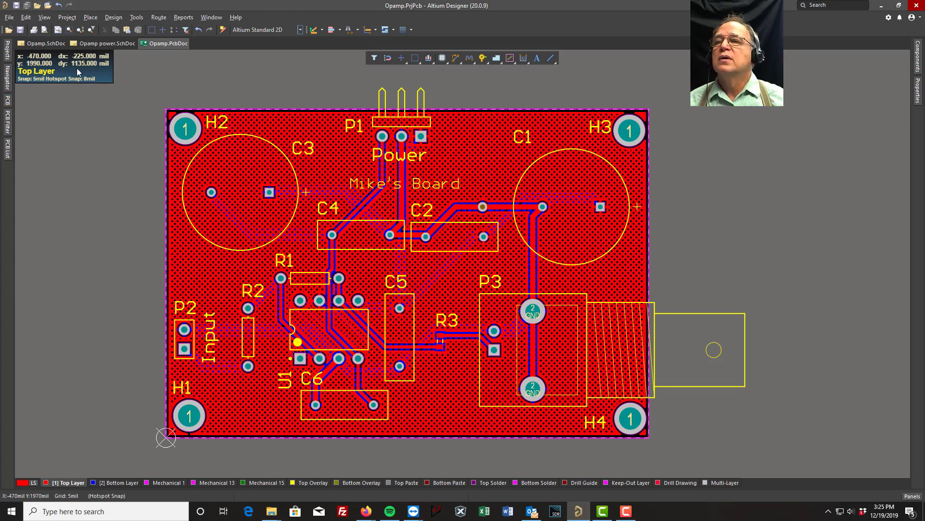
- Generate the board's Gerber files in inches with 2:5 format, with all used layers set to plot
{"action": "left_click", "coordinate": [10, 19]}
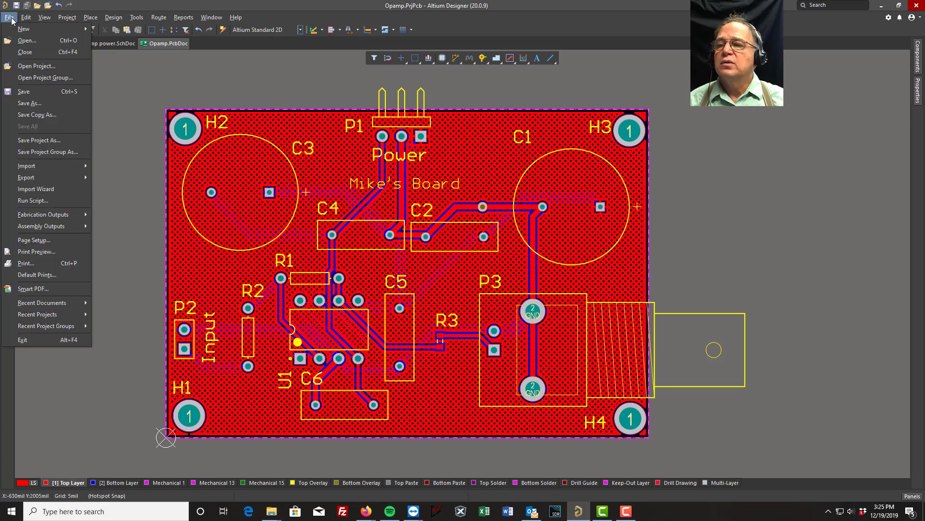
{"action": "mouse_move", "coordinate": [63, 219]}
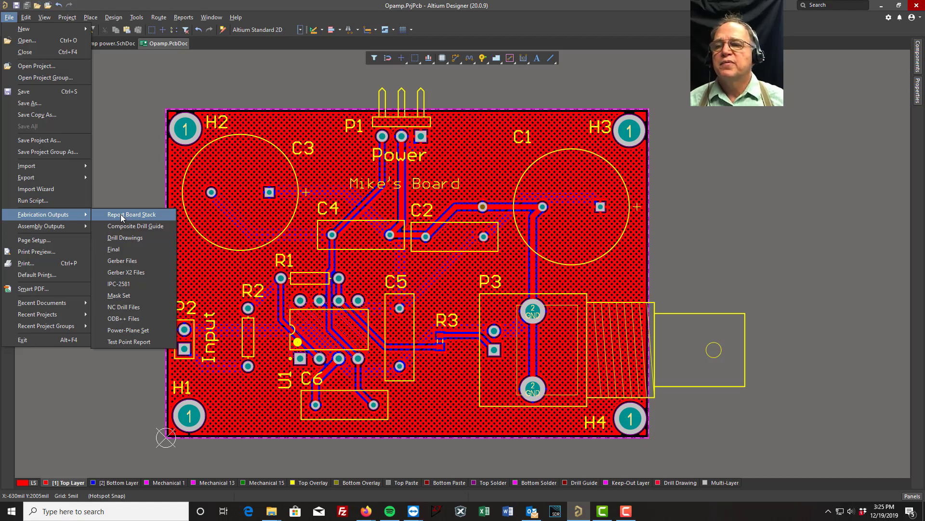
{"action": "left_click", "coordinate": [123, 261]}
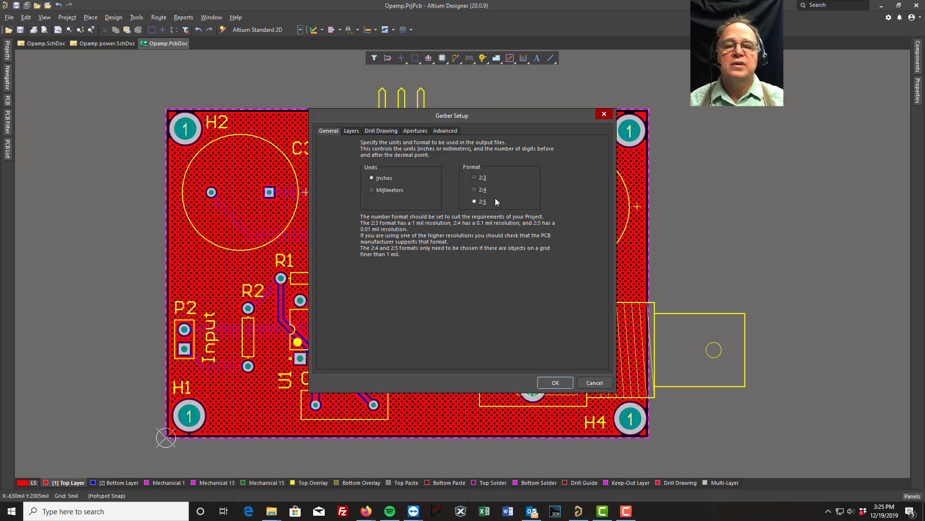
{"action": "left_click", "coordinate": [350, 131]}
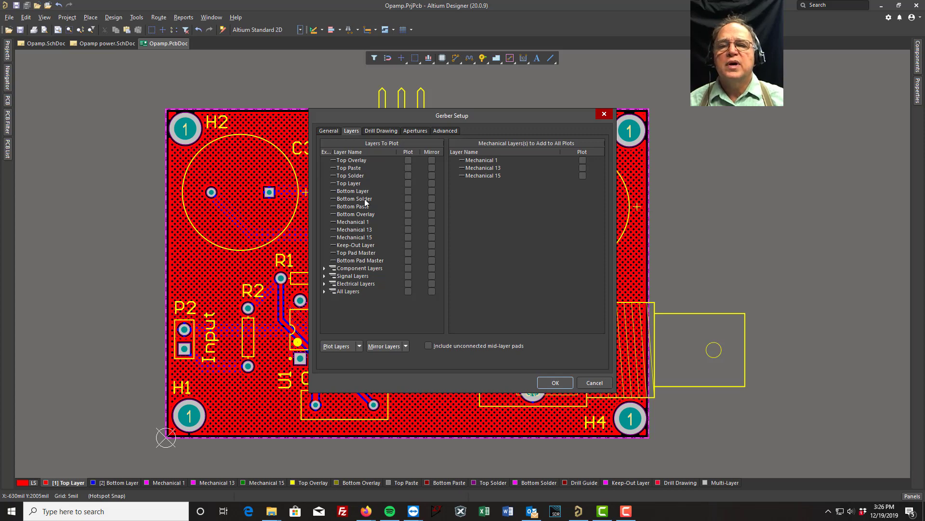
{"action": "left_click", "coordinate": [359, 346]}
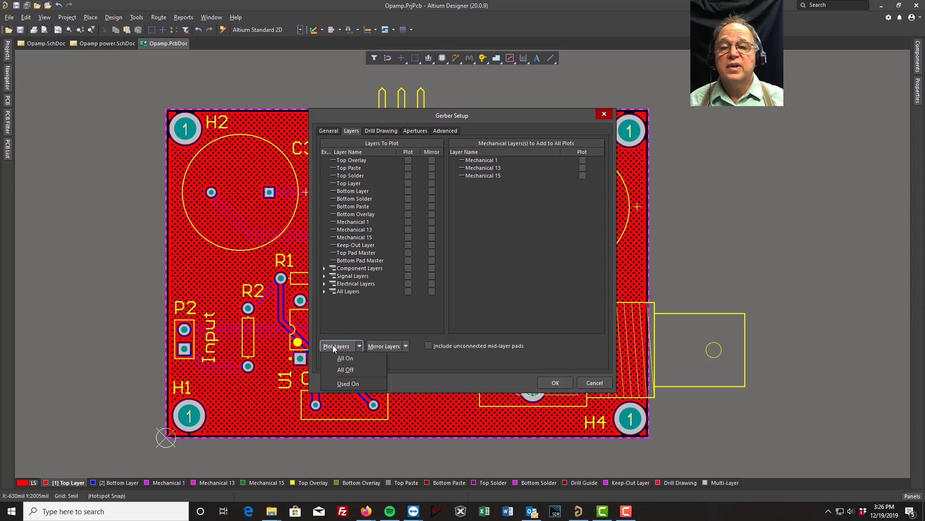
{"action": "left_click", "coordinate": [341, 386]}
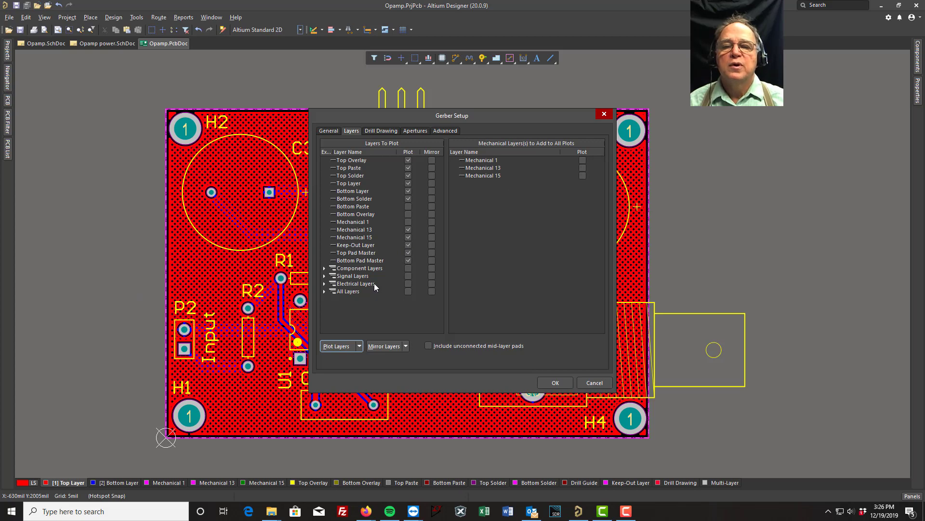
{"action": "left_click", "coordinate": [555, 383]}
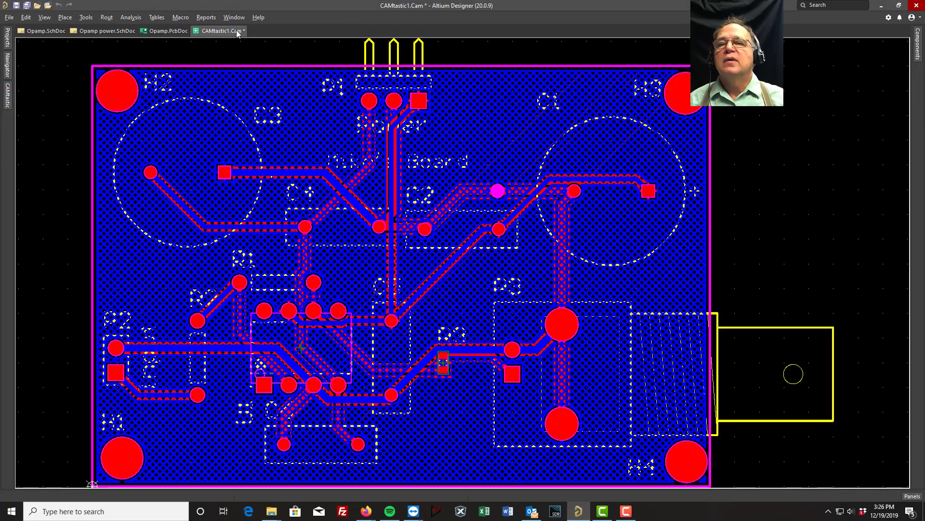
- Return to Opamp.PcbDoc and generate its NC drill files in inches with 2:5 format, accepting the drill data import settings
{"action": "left_click", "coordinate": [172, 32]}
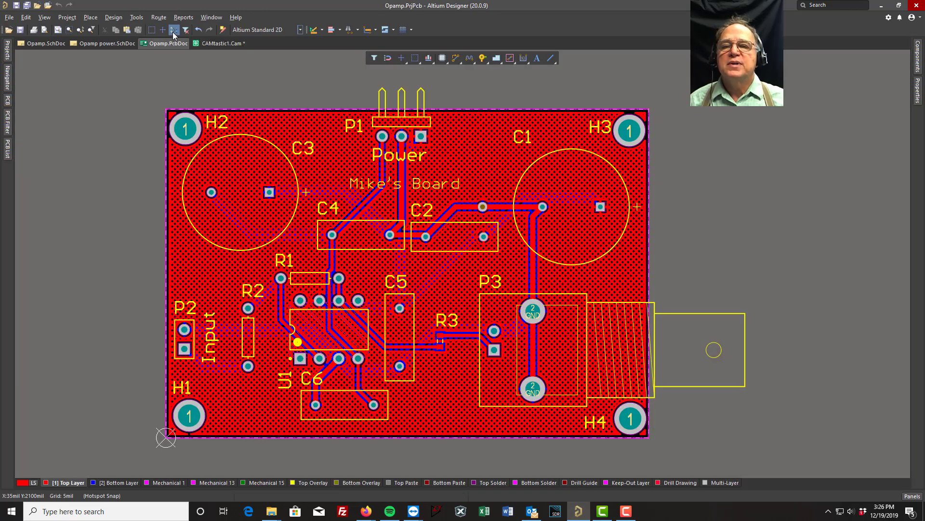
{"action": "left_click", "coordinate": [216, 44]}
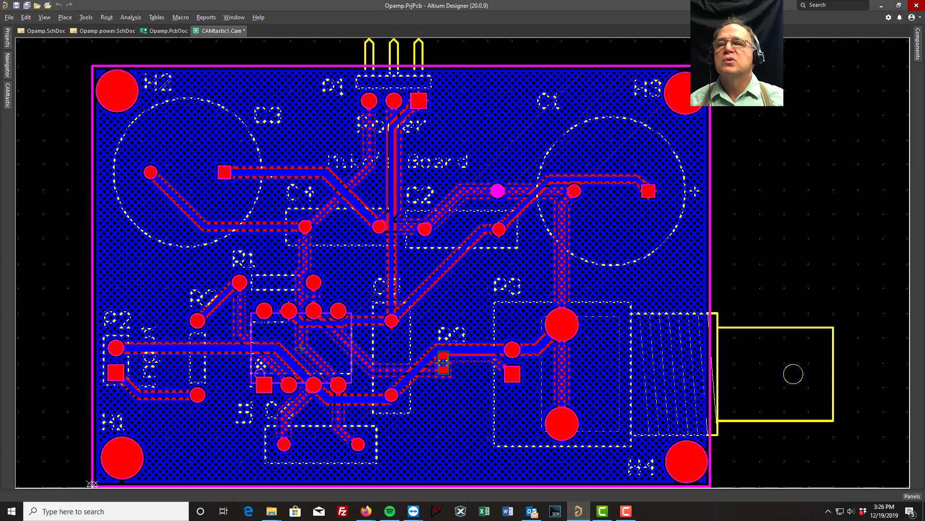
{"action": "left_click", "coordinate": [162, 32]}
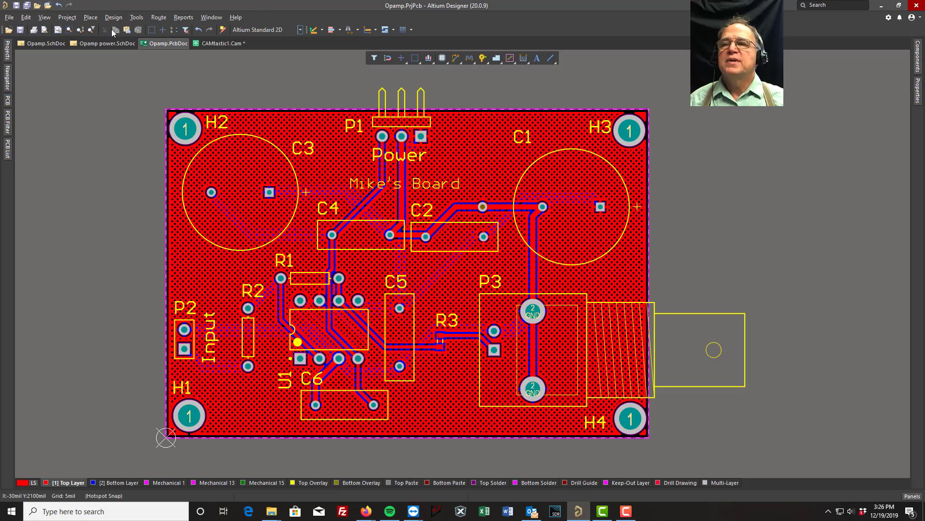
{"action": "left_click", "coordinate": [11, 19]}
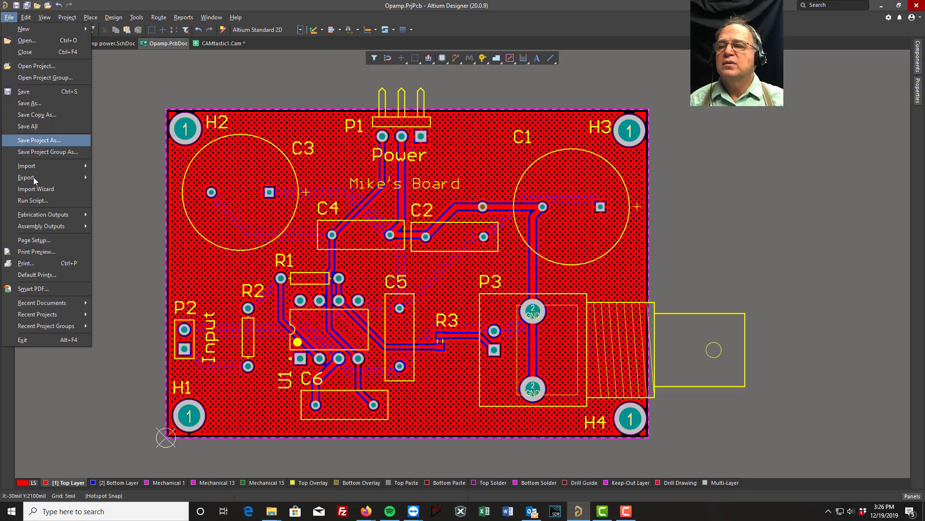
{"action": "mouse_move", "coordinate": [69, 215]}
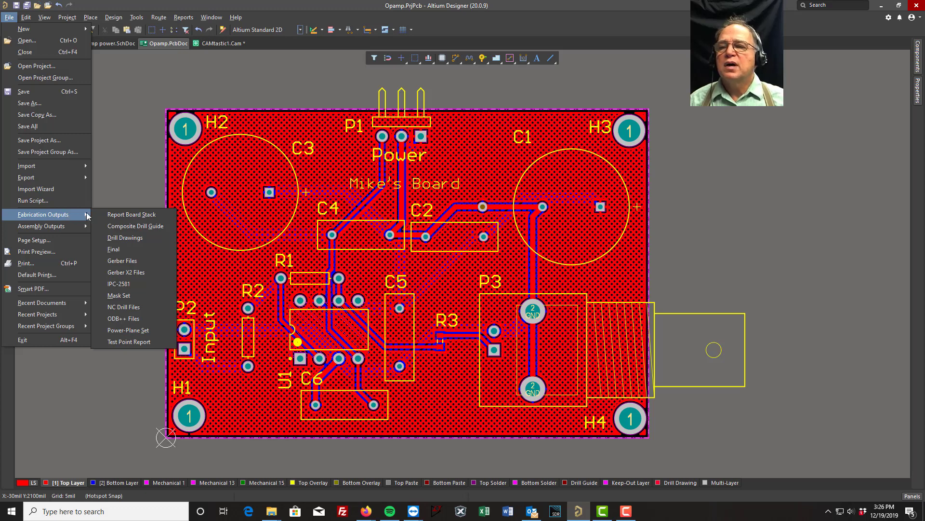
{"action": "left_click", "coordinate": [125, 306]}
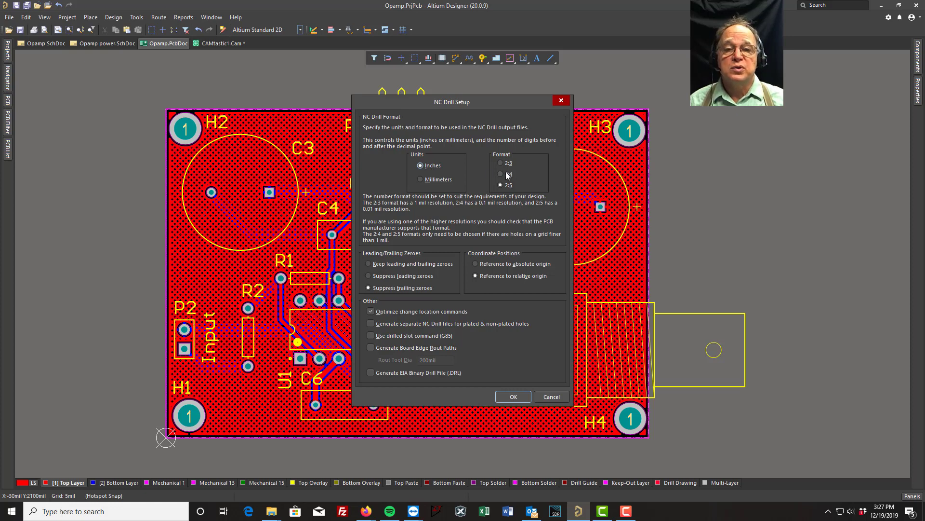
{"action": "left_click", "coordinate": [515, 396]}
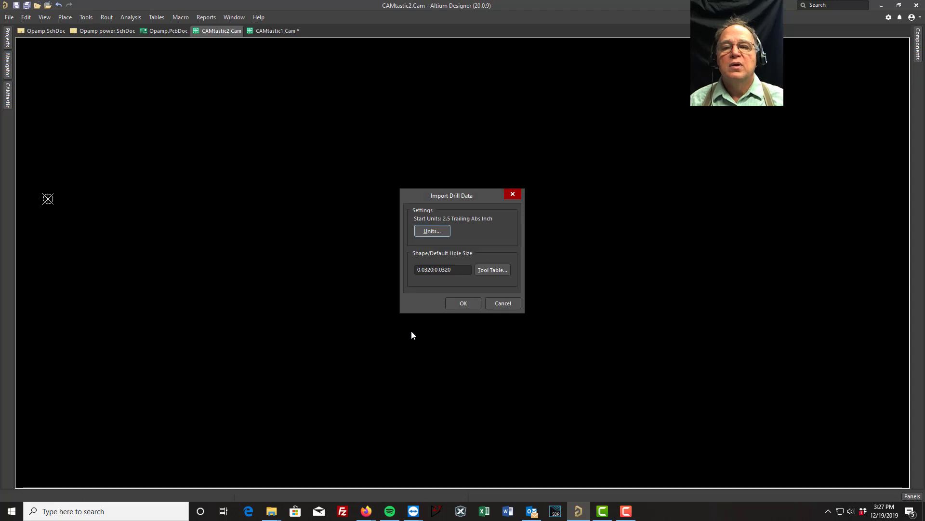
{"action": "left_click", "coordinate": [459, 302]}
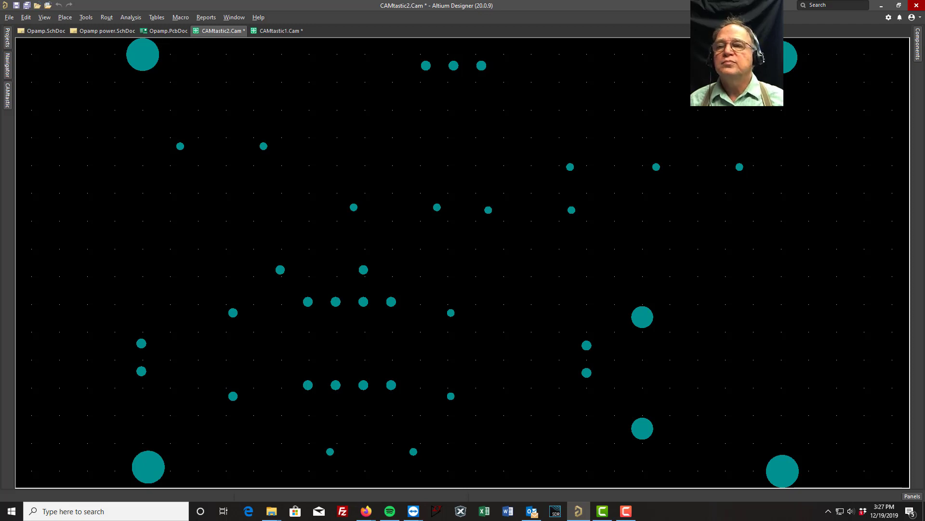
- Save CAMtastic1.Cam and CAMtastic2.Cam in the OpAmp project folder and close both CAMtastic documents
{"action": "left_click", "coordinate": [9, 18]}
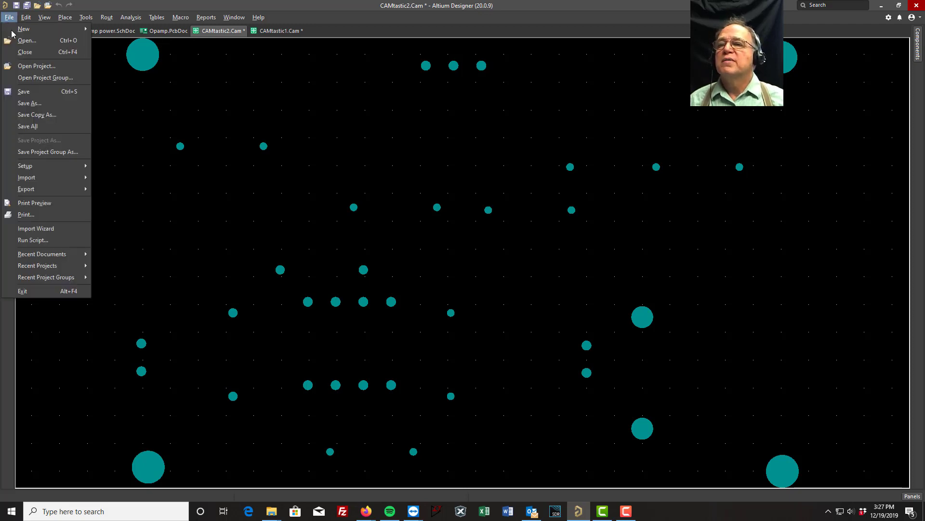
{"action": "left_click", "coordinate": [23, 126]}
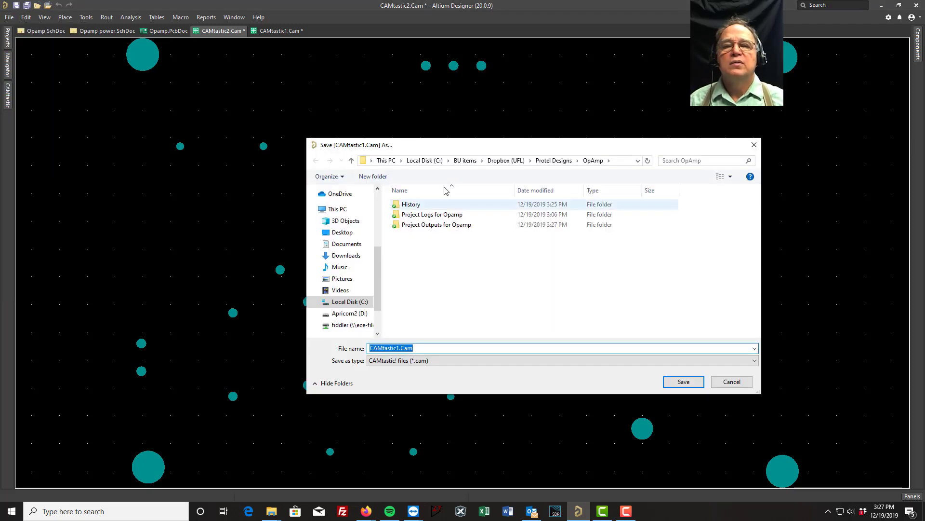
{"action": "left_click", "coordinate": [684, 383]}
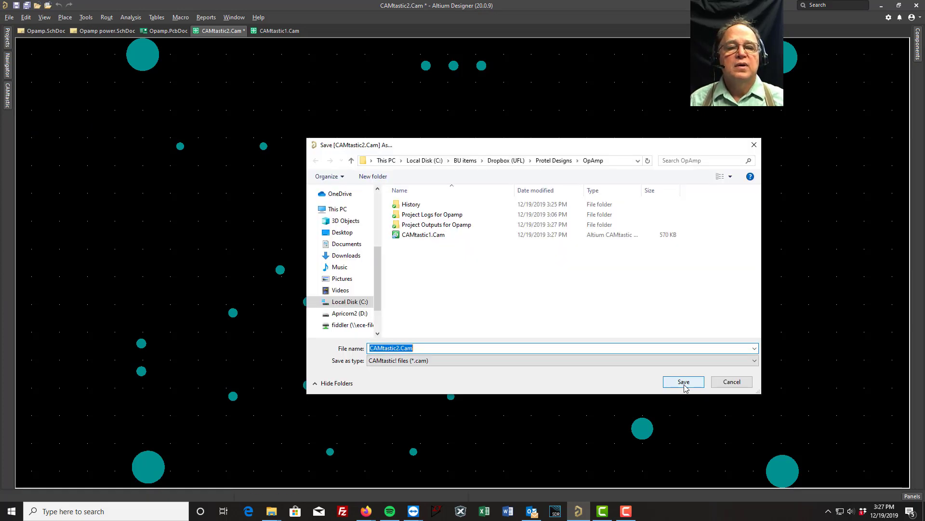
{"action": "left_click", "coordinate": [684, 382]}
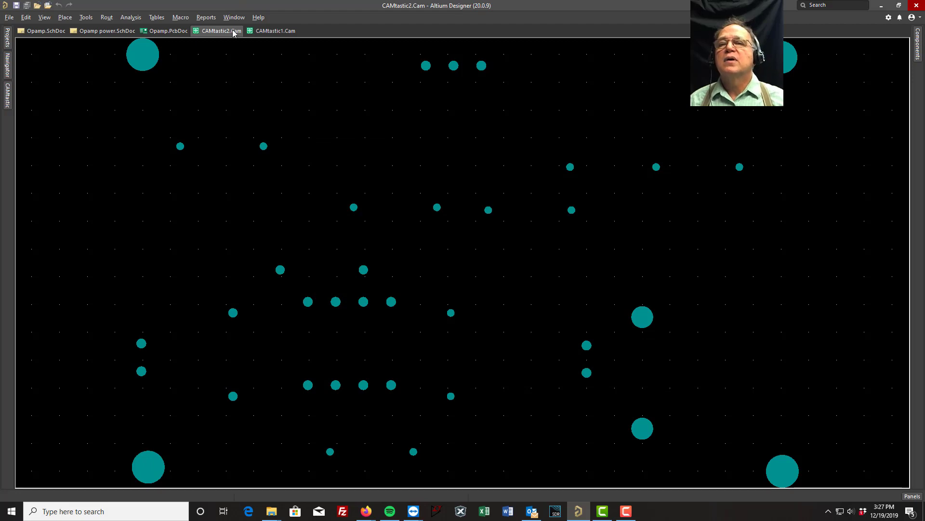
{"action": "right_click", "coordinate": [233, 33]}
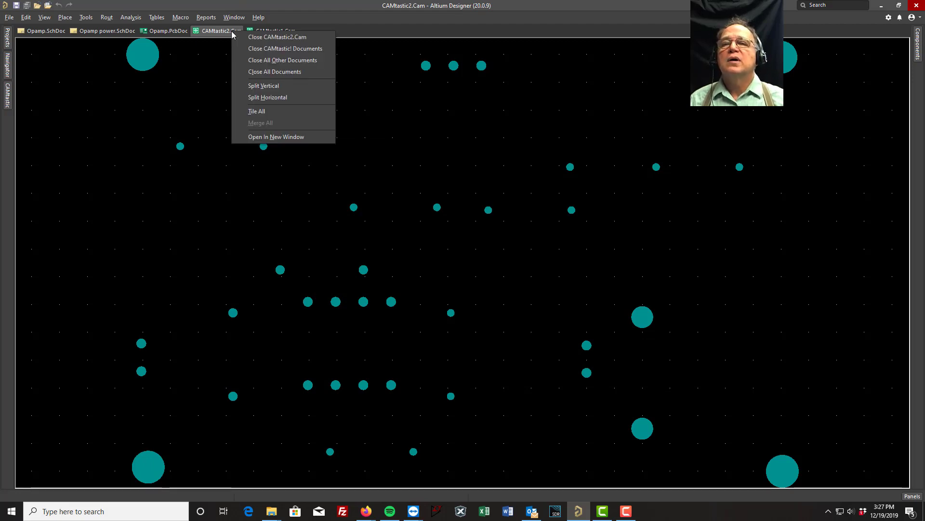
{"action": "left_click", "coordinate": [259, 48]}
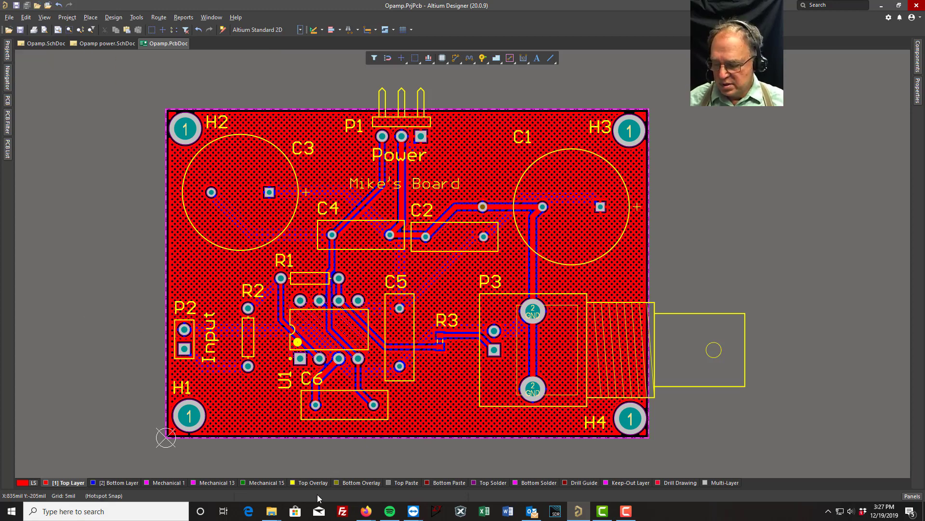
- Switch to File Explorer and open the Project Outputs for Opamp folder within C:\BU items\Dropbox (UFL)\Protel Designs\OpAmp
{"action": "left_click", "coordinate": [271, 510]}
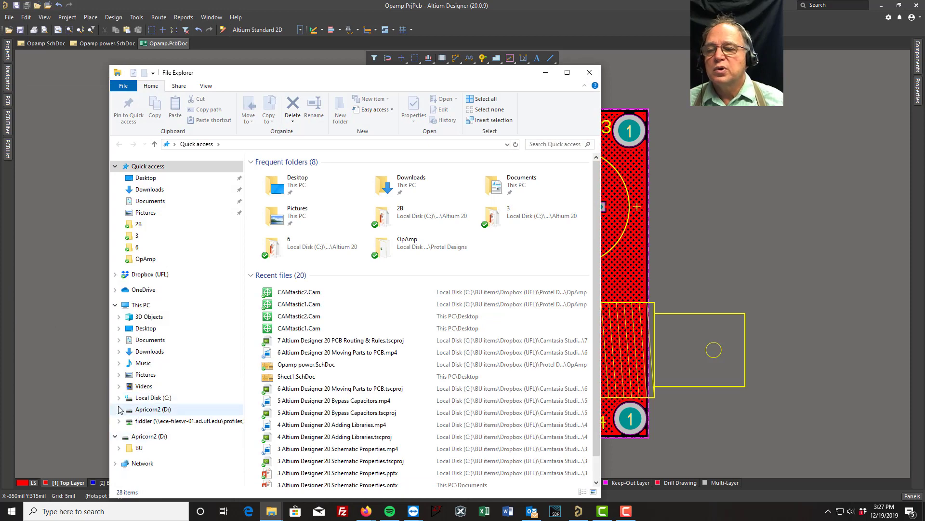
{"action": "left_click", "coordinate": [119, 398]}
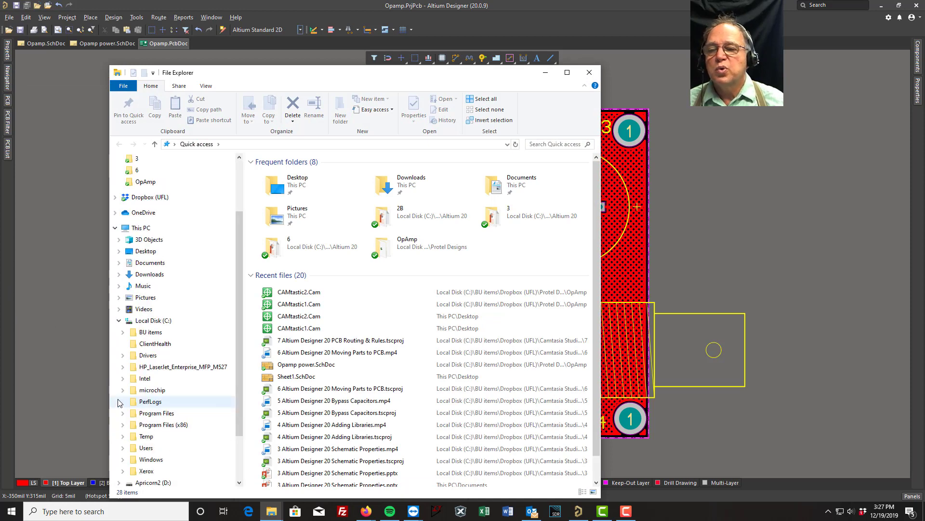
{"action": "left_click", "coordinate": [122, 332]}
{"action": "left_click", "coordinate": [124, 344]}
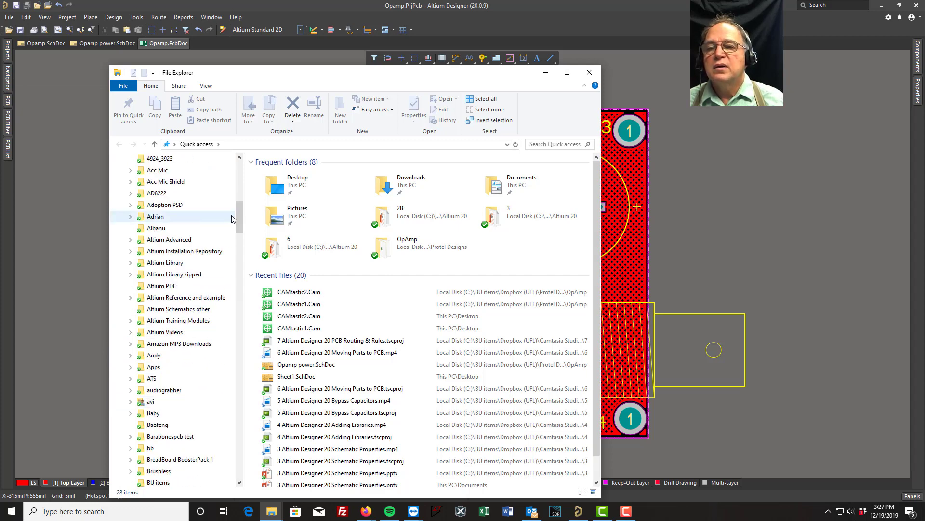
{"action": "left_click_drag", "start_coordinate": [238, 218], "coordinate": [265, 358]}
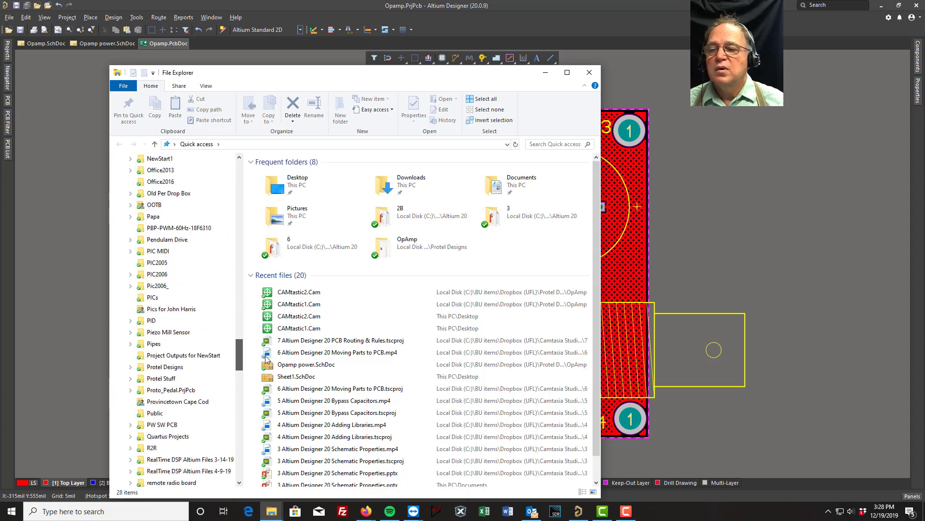
{"action": "left_click", "coordinate": [131, 367]}
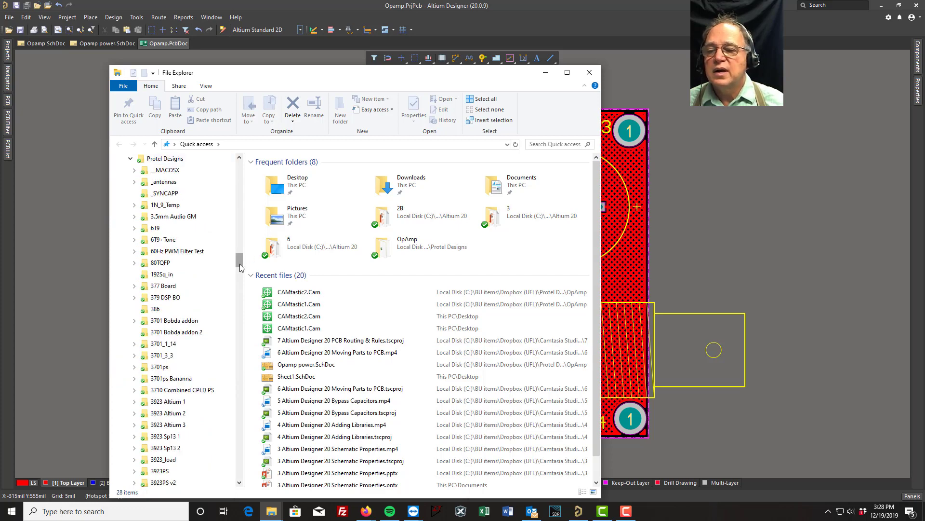
{"action": "left_click_drag", "start_coordinate": [240, 264], "coordinate": [250, 368]}
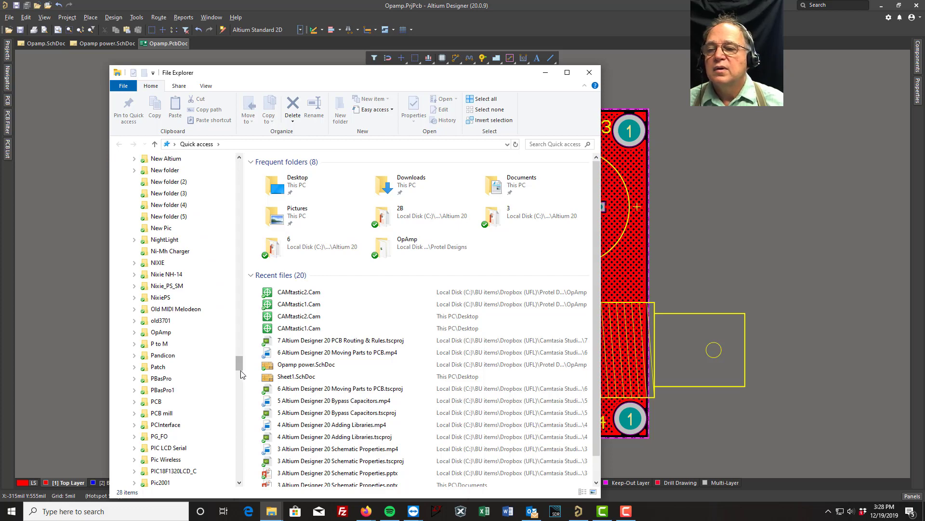
{"action": "left_click", "coordinate": [134, 332]}
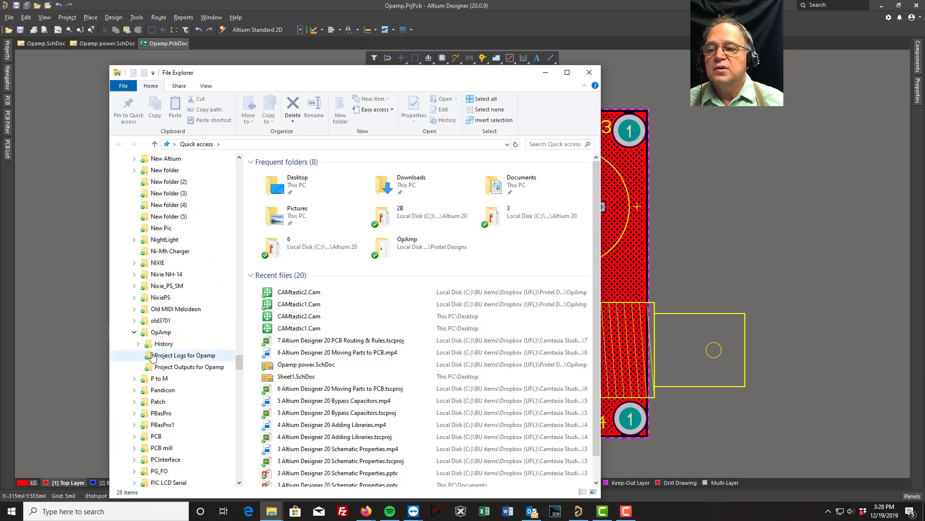
{"action": "left_click", "coordinate": [160, 332]}
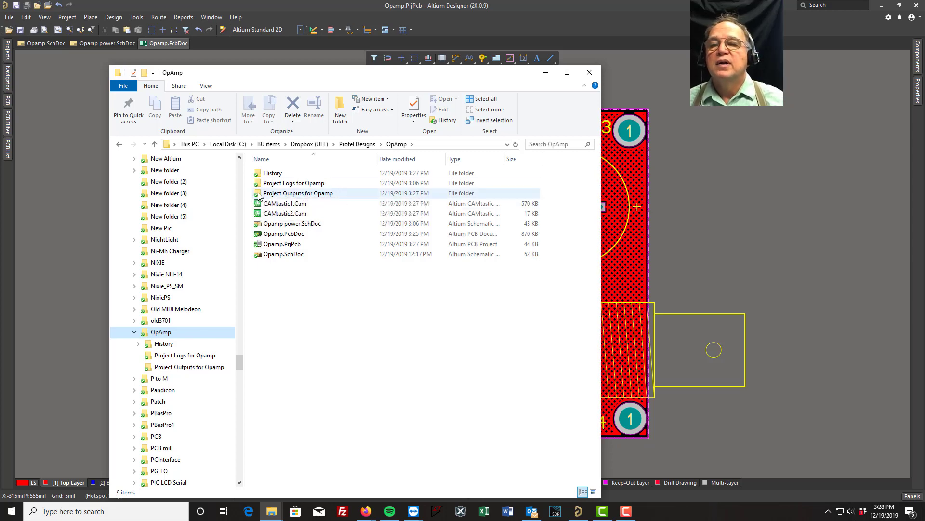
{"action": "double_click", "coordinate": [258, 194]}
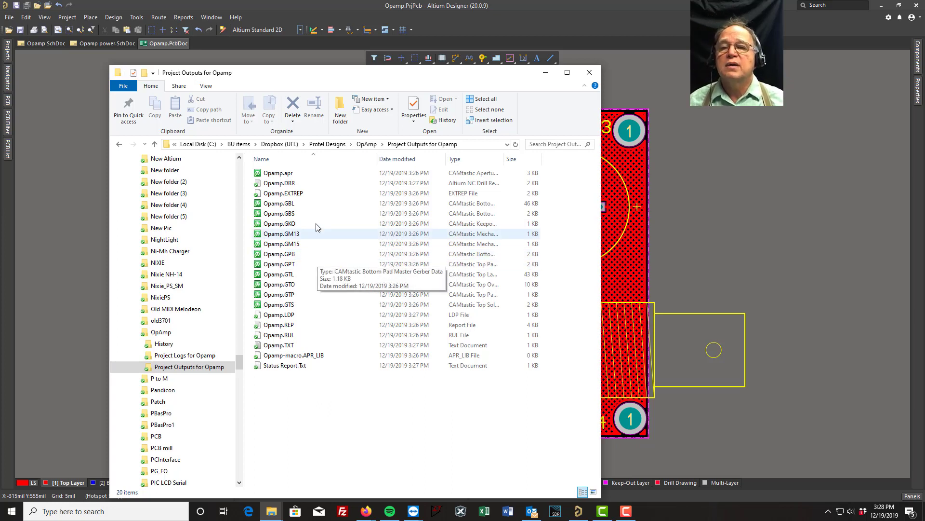
- Open Opamp.GBL from the project outputs to inspect the bottom copper layer, and close it again
{"action": "left_click", "coordinate": [278, 206]}
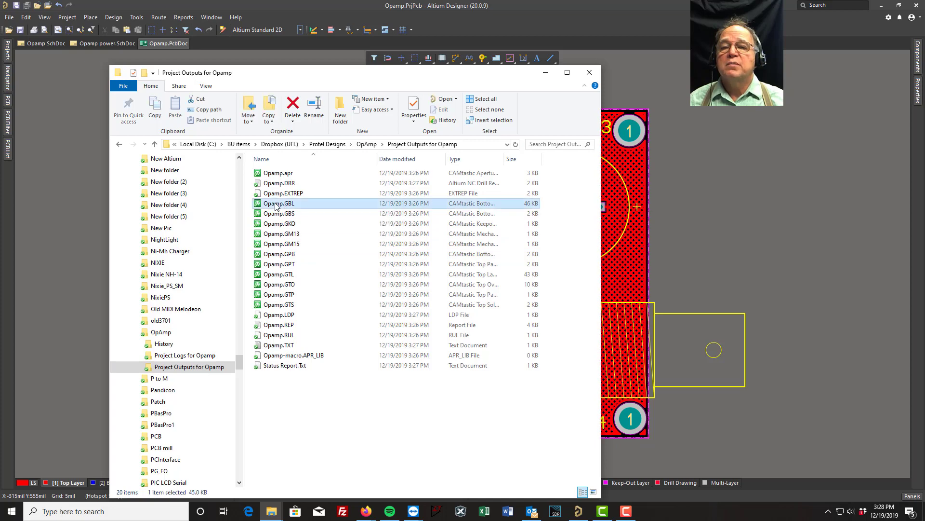
{"action": "right_click", "coordinate": [277, 206]}
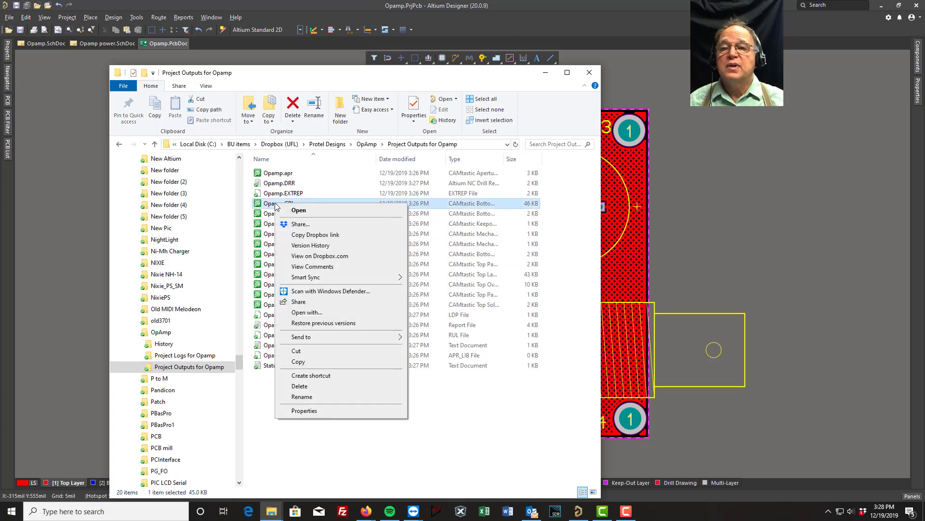
{"action": "left_click", "coordinate": [299, 211]}
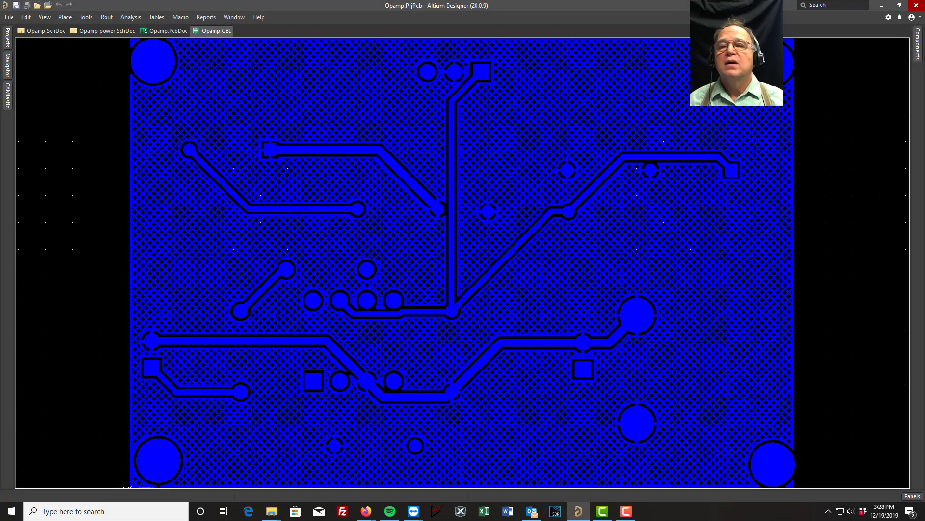
{"action": "right_click", "coordinate": [217, 31]}
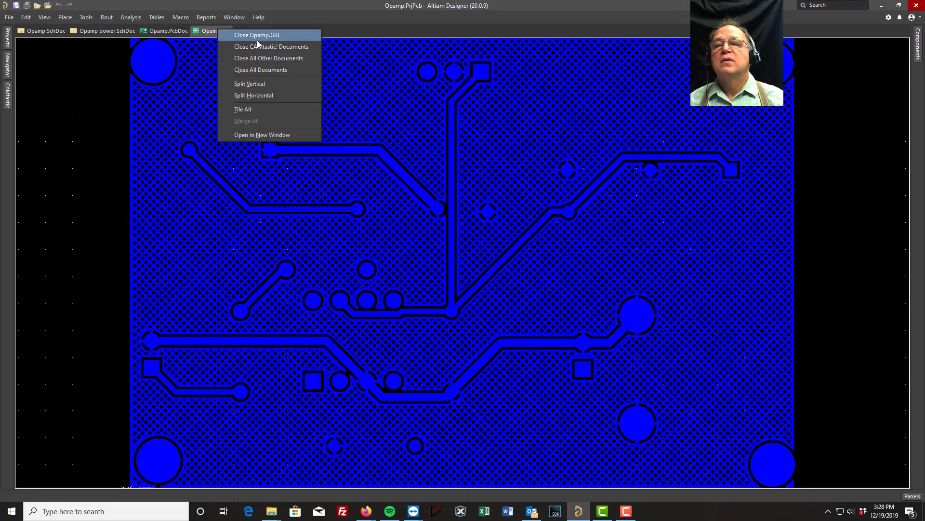
{"action": "left_click", "coordinate": [255, 36]}
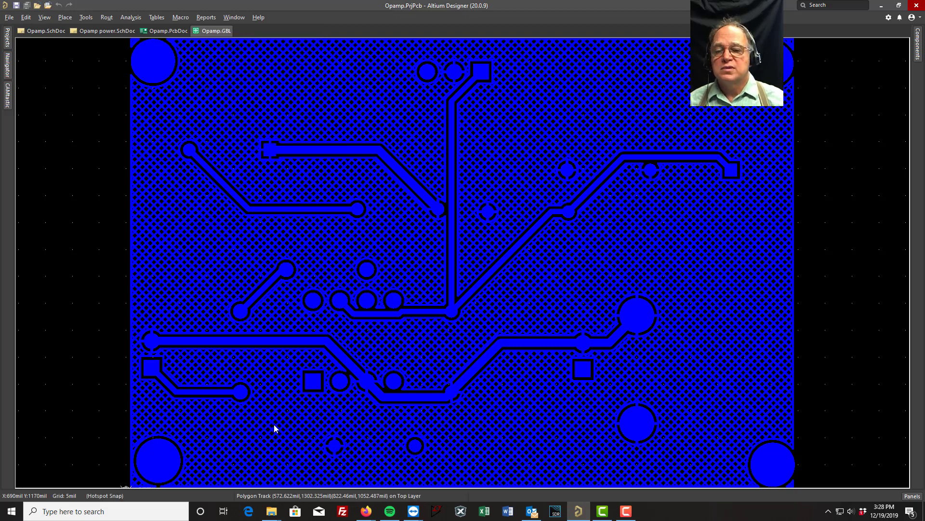
- Switch to File Explorer, open Opamp.GBL from the project outputs in Notepad to inspect its Gerber code, and close it again
{"action": "mouse_move", "coordinate": [272, 514]}
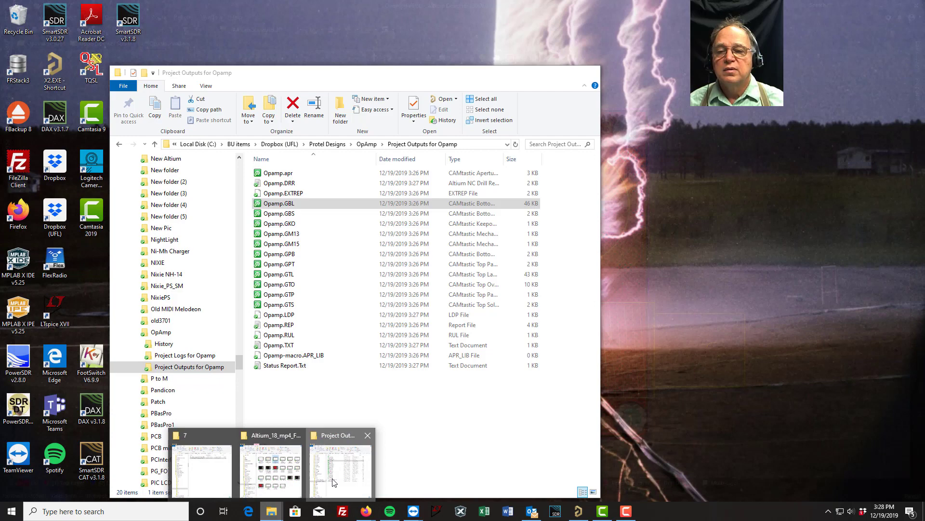
{"action": "left_click", "coordinate": [333, 482]}
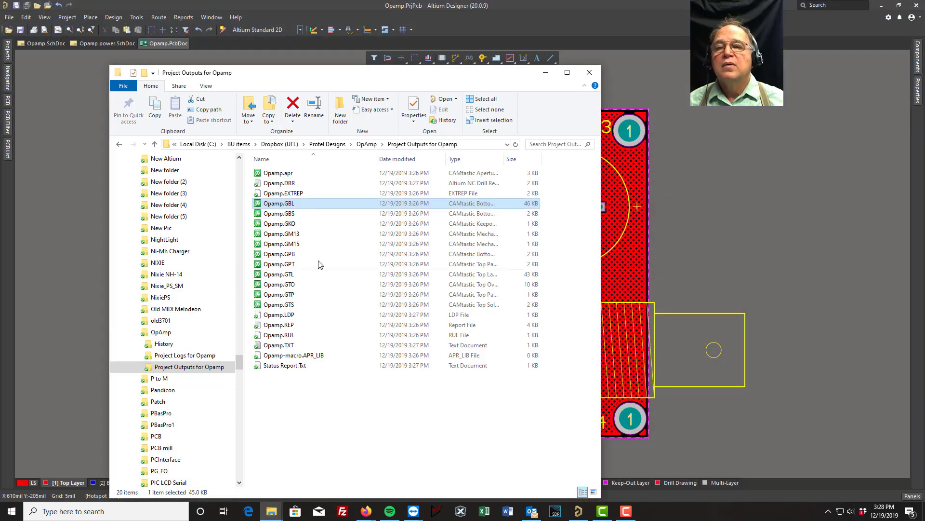
{"action": "right_click", "coordinate": [289, 206]}
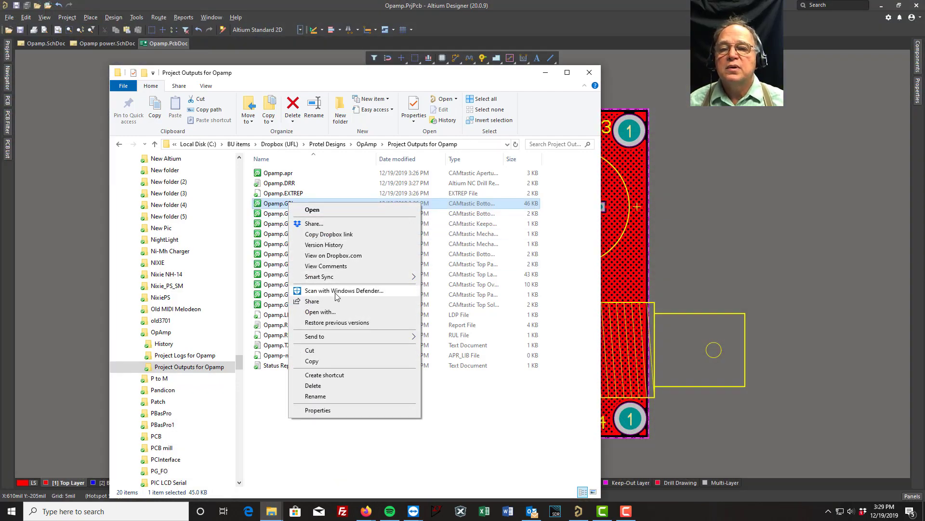
{"action": "left_click", "coordinate": [329, 313]}
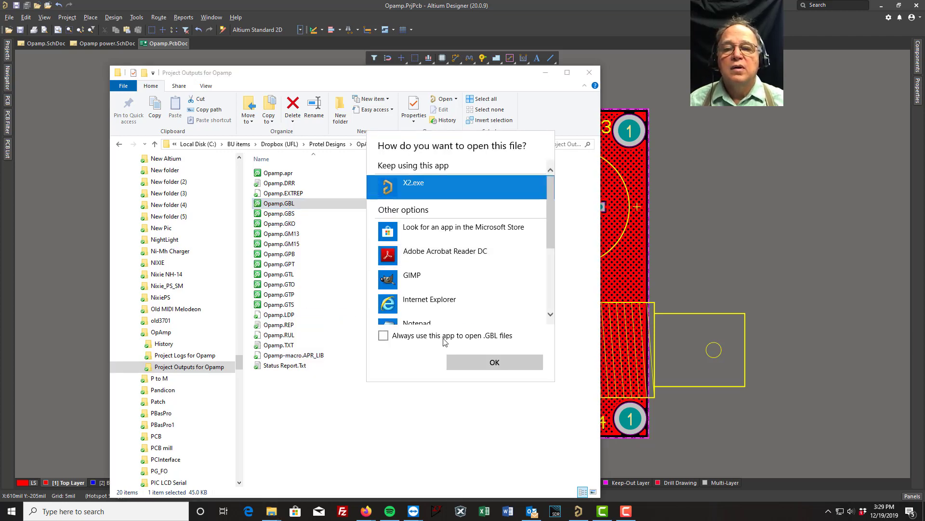
{"action": "left_click", "coordinate": [387, 323]}
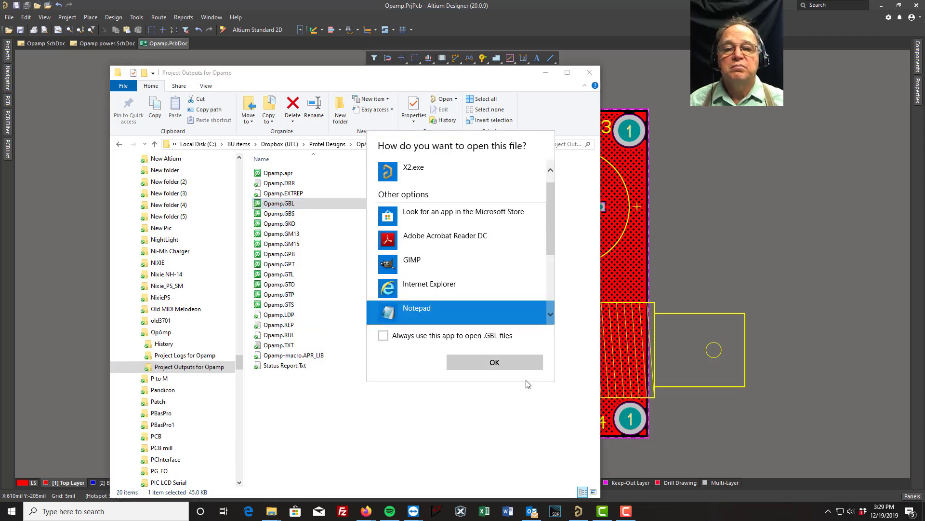
{"action": "left_click", "coordinate": [495, 362]}
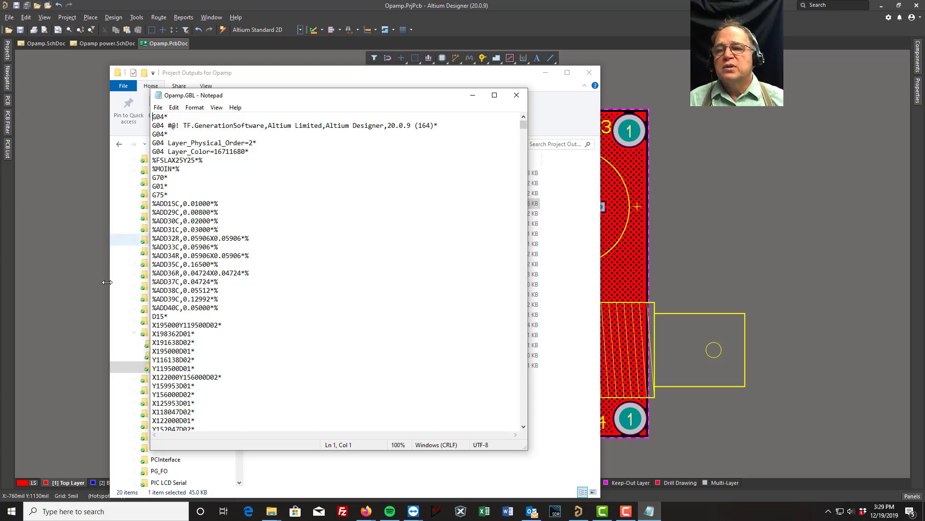
{"action": "left_click", "coordinate": [516, 95]}
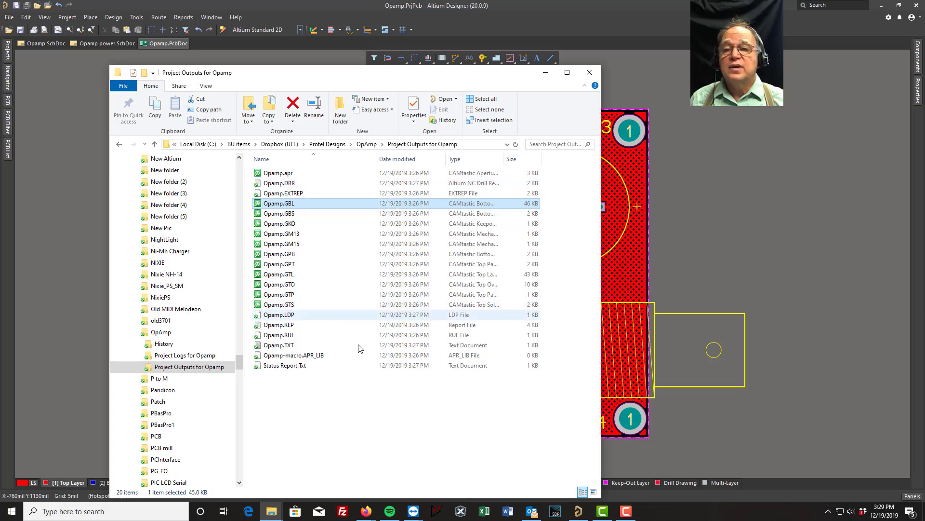
- Open Opamp.TXT to read through the drill tool sizes and hole coordinates down to the end, and close it again
{"action": "double_click", "coordinate": [272, 348]}
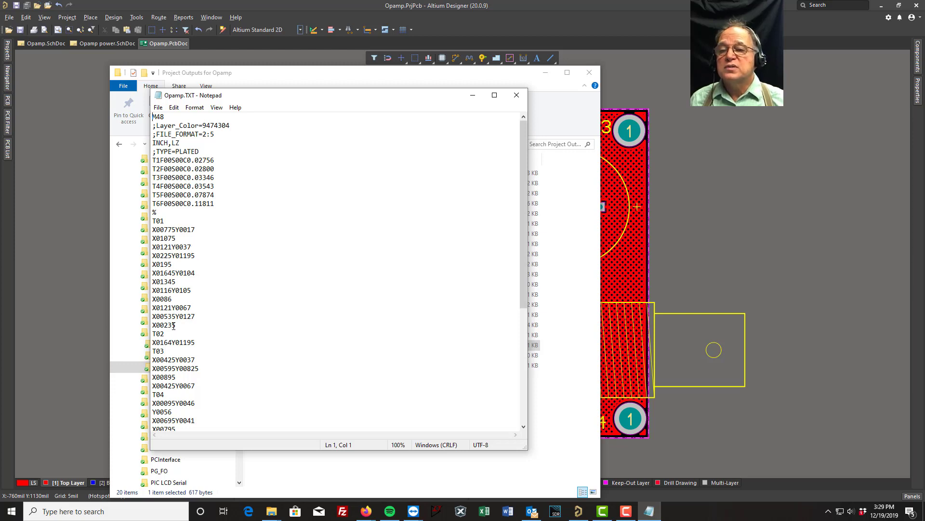
{"action": "right_click", "coordinate": [239, 350]}
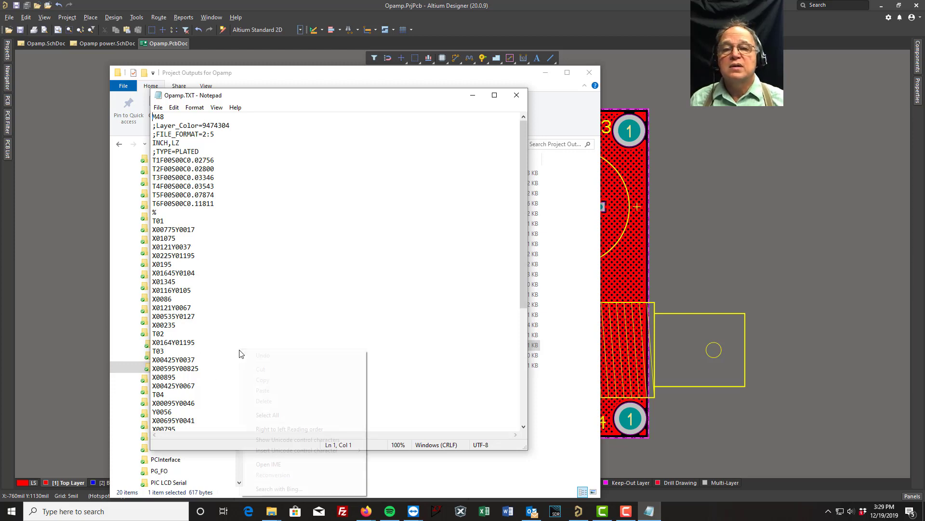
{"action": "left_click", "coordinate": [323, 274]}
{"action": "scroll", "coordinate": [323, 275], "scroll_direction": "down", "scroll_amount": 1}
{"action": "scroll", "coordinate": [323, 274], "scroll_direction": "down", "scroll_amount": 6}
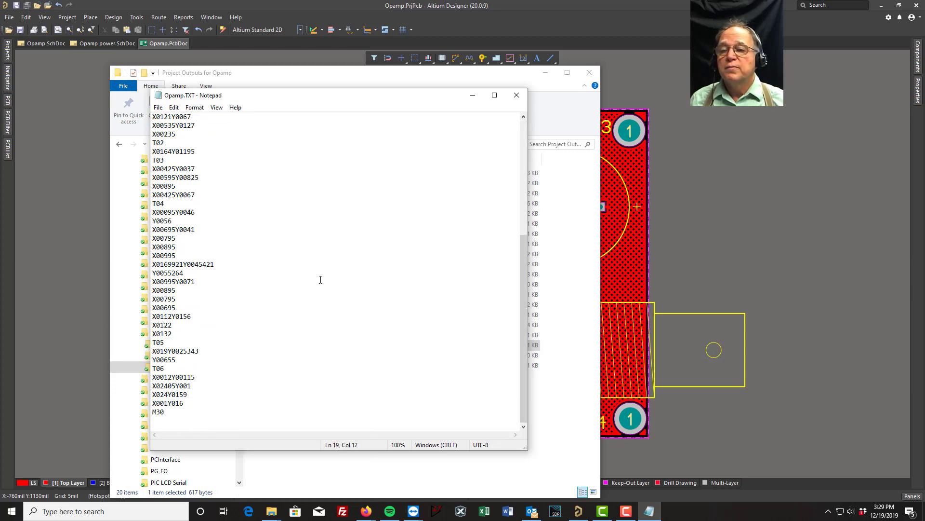
{"action": "left_click", "coordinate": [514, 95]}
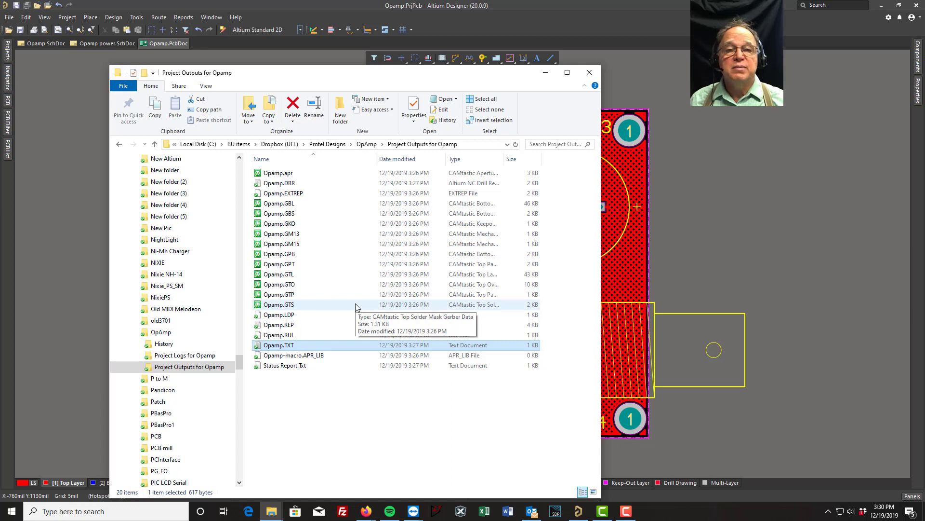
- Compress all files in the Project Outputs for Opamp folder into Opamp.zip and close the folder window
{"action": "left_click", "coordinate": [277, 175]}
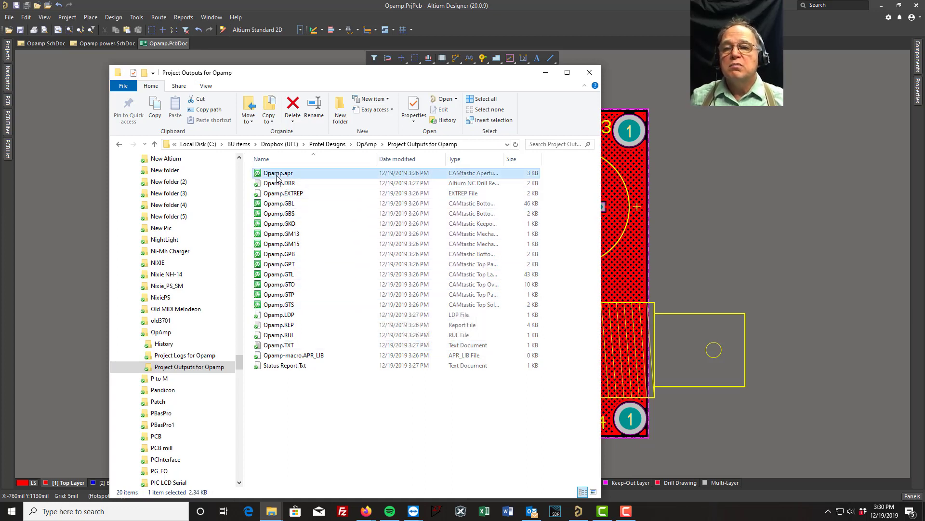
{"action": "key", "text": "ctrl+a"}
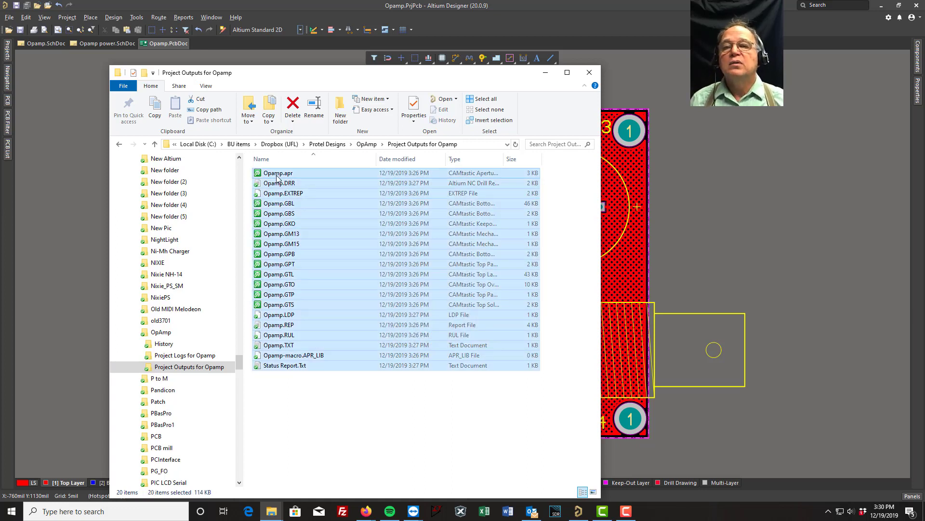
{"action": "right_click", "coordinate": [290, 176]}
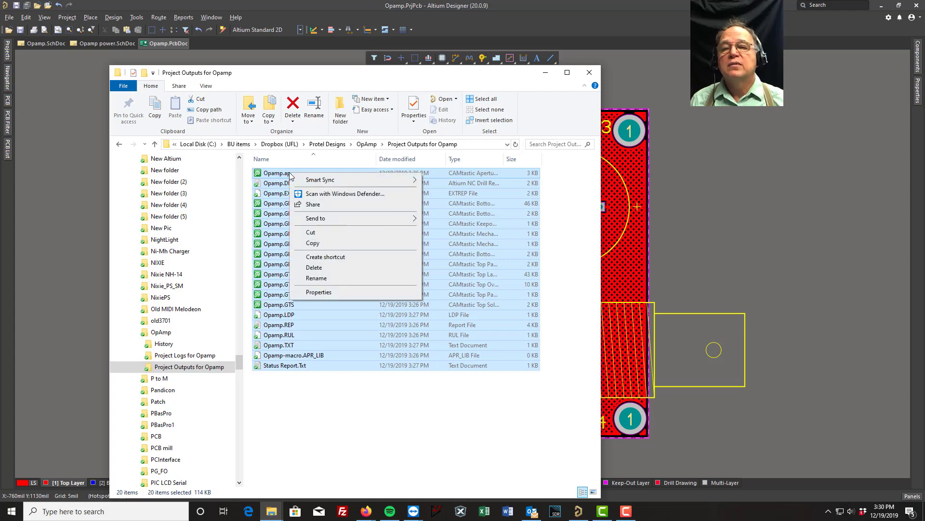
{"action": "mouse_move", "coordinate": [357, 221]}
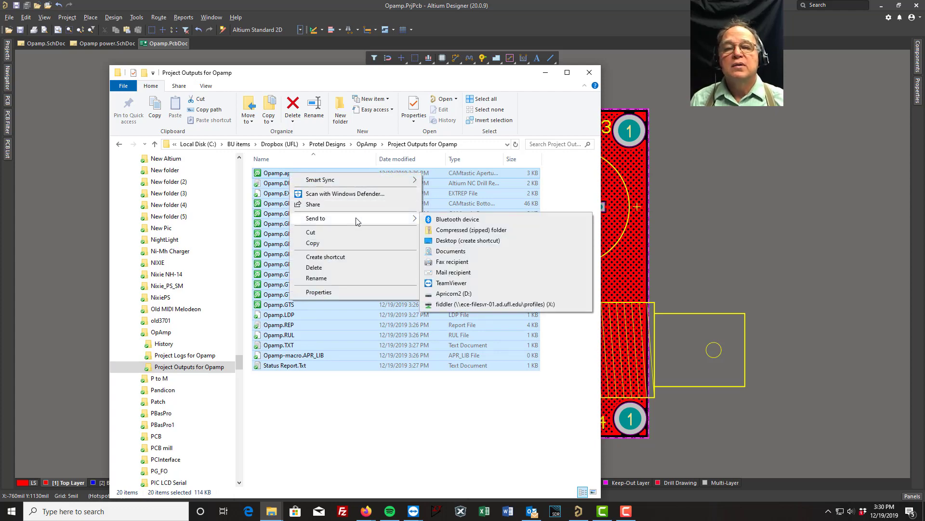
{"action": "left_click", "coordinate": [455, 231]}
{"action": "key", "text": "Return"}
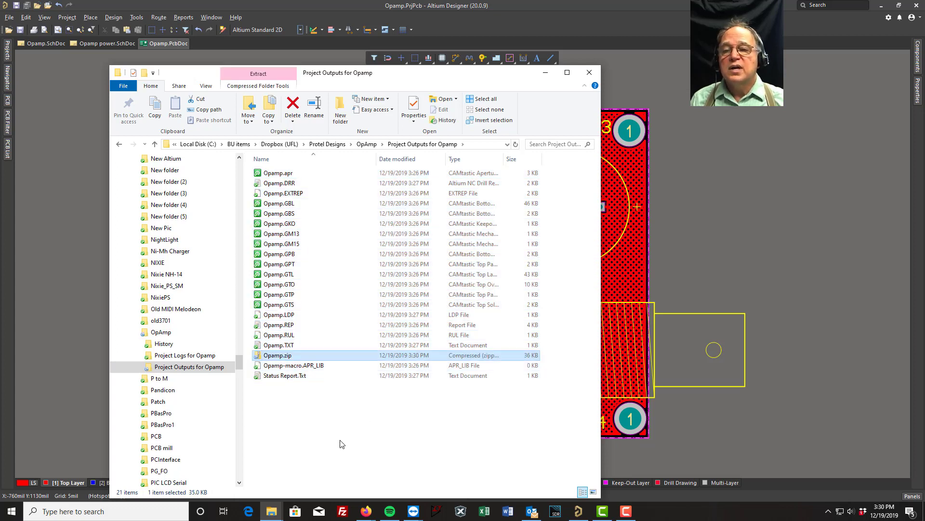
{"action": "left_click", "coordinate": [341, 444]}
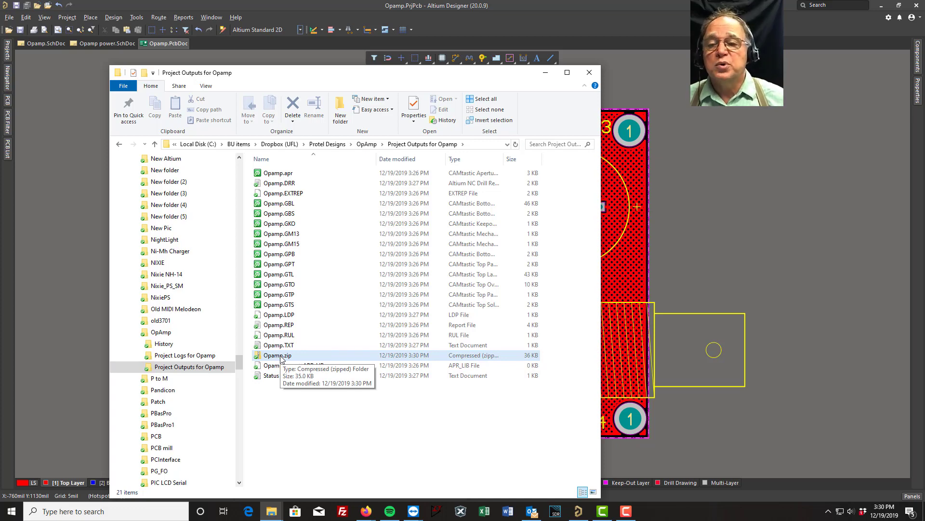
{"action": "left_click", "coordinate": [590, 73]}
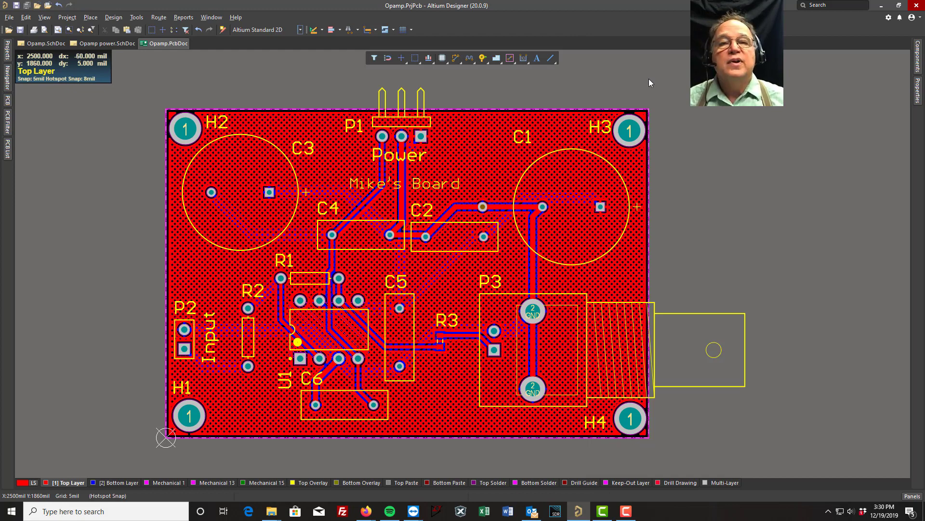